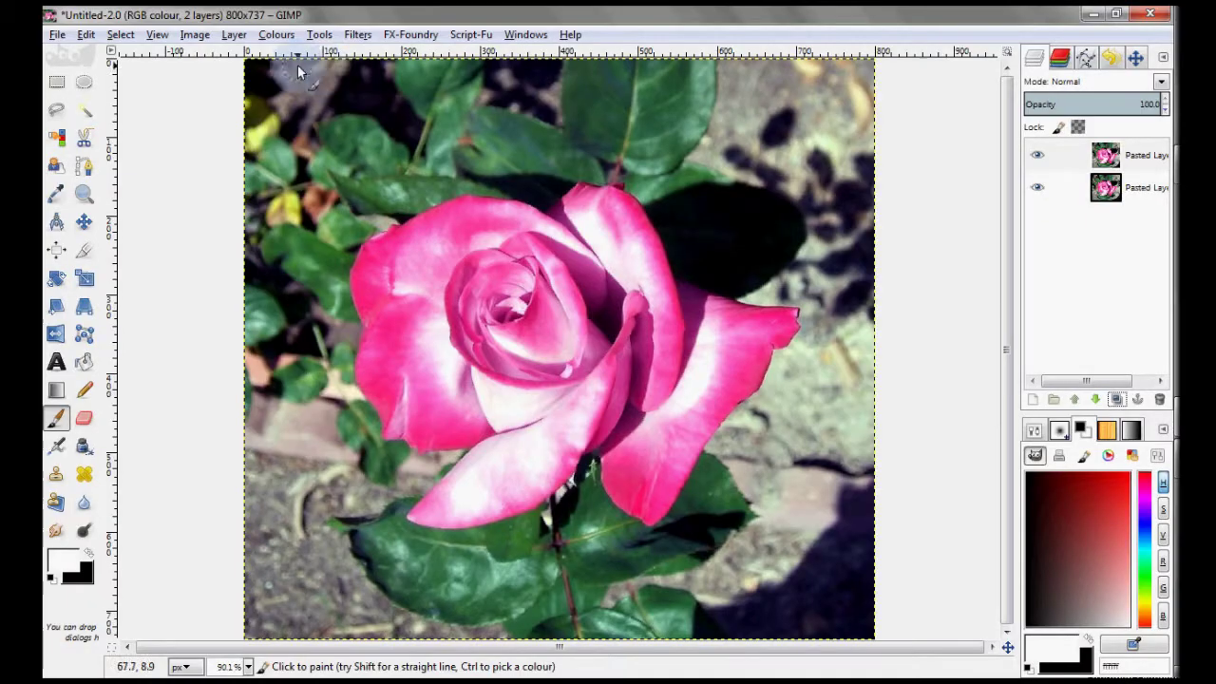
Step: Desaturate the top rose layer to greyscale using the Luminosity mode
{"action": "left_click", "coordinate": [272, 36]}
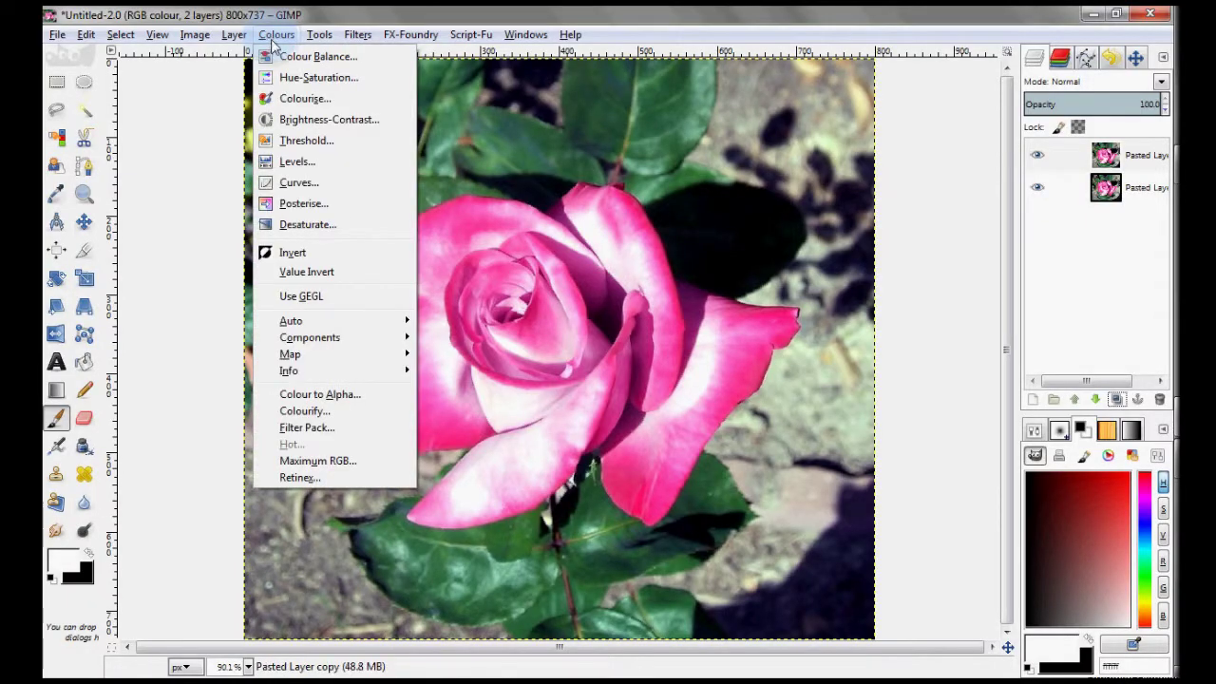
{"action": "left_click", "coordinate": [306, 224]}
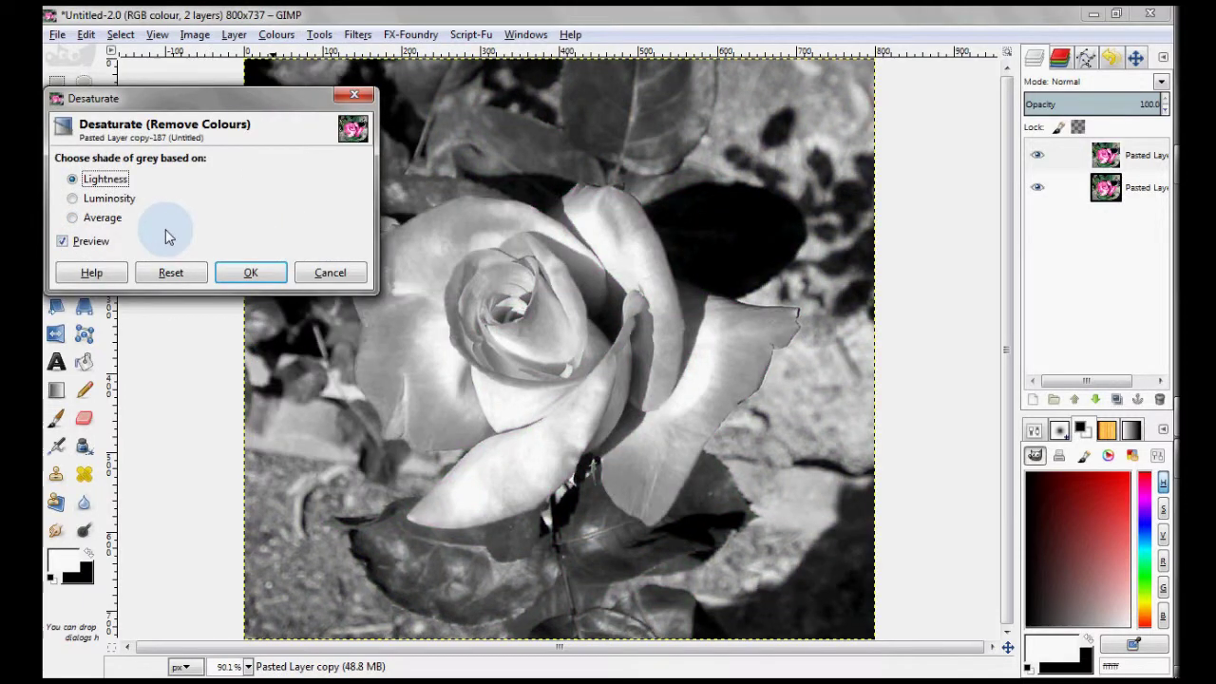
{"action": "left_click", "coordinate": [93, 200]}
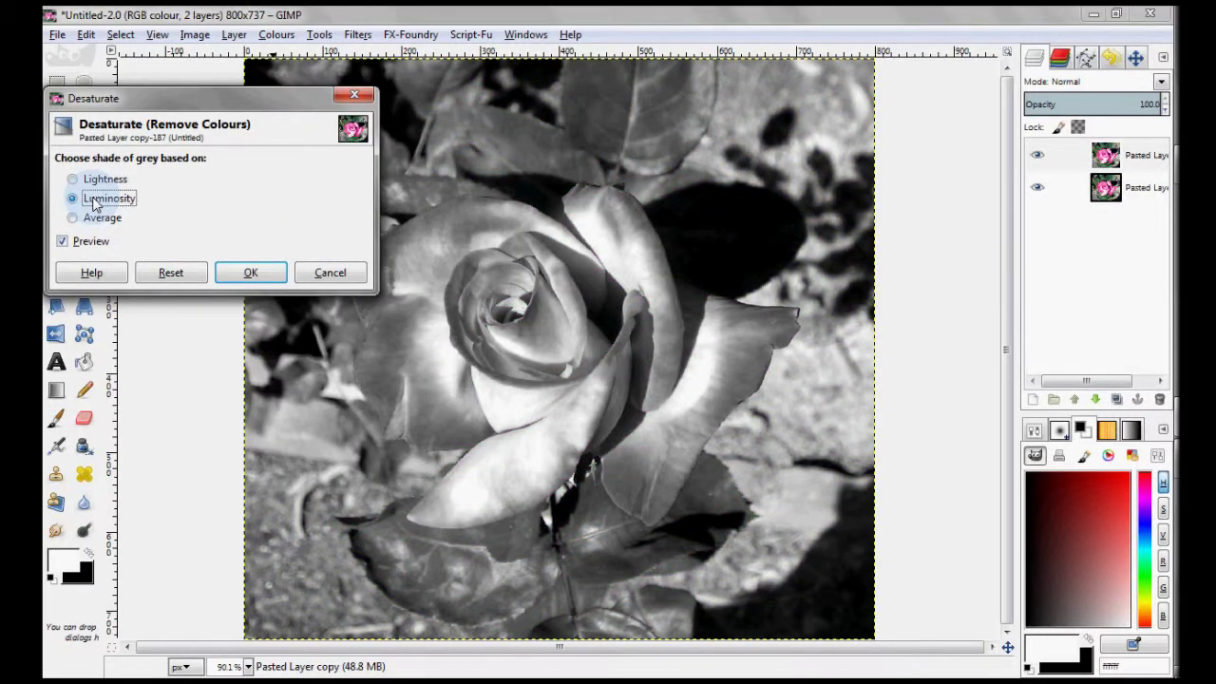
{"action": "left_click", "coordinate": [105, 181]}
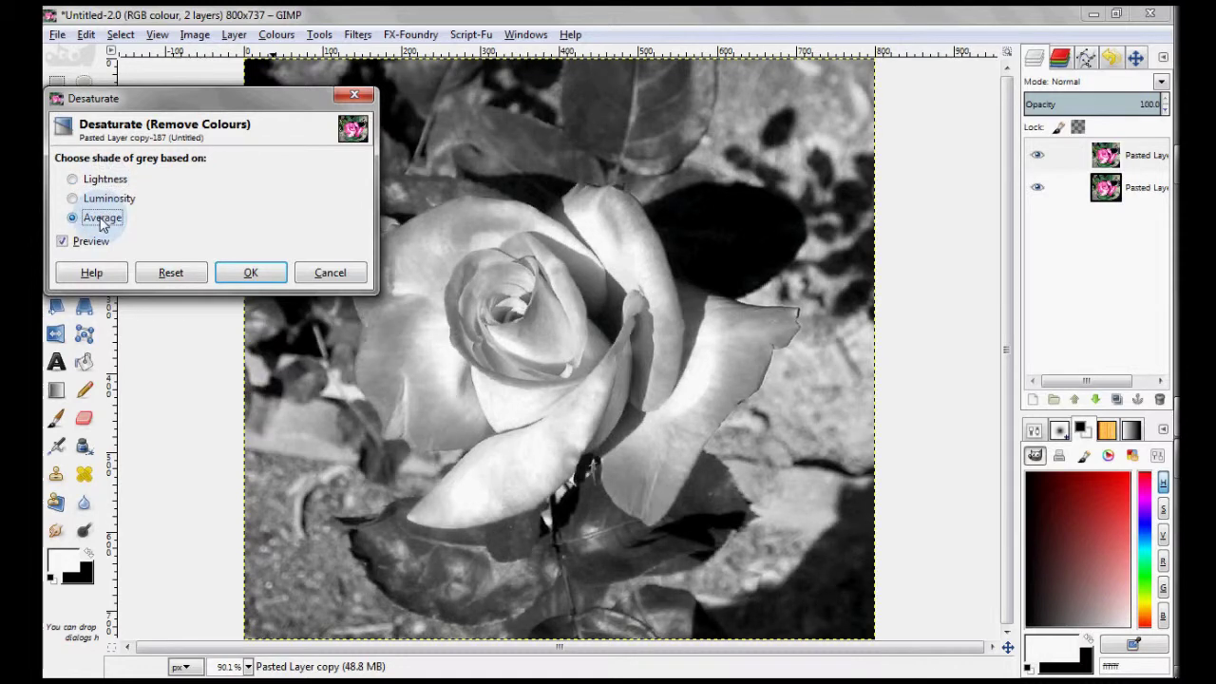
{"action": "left_click", "coordinate": [106, 201]}
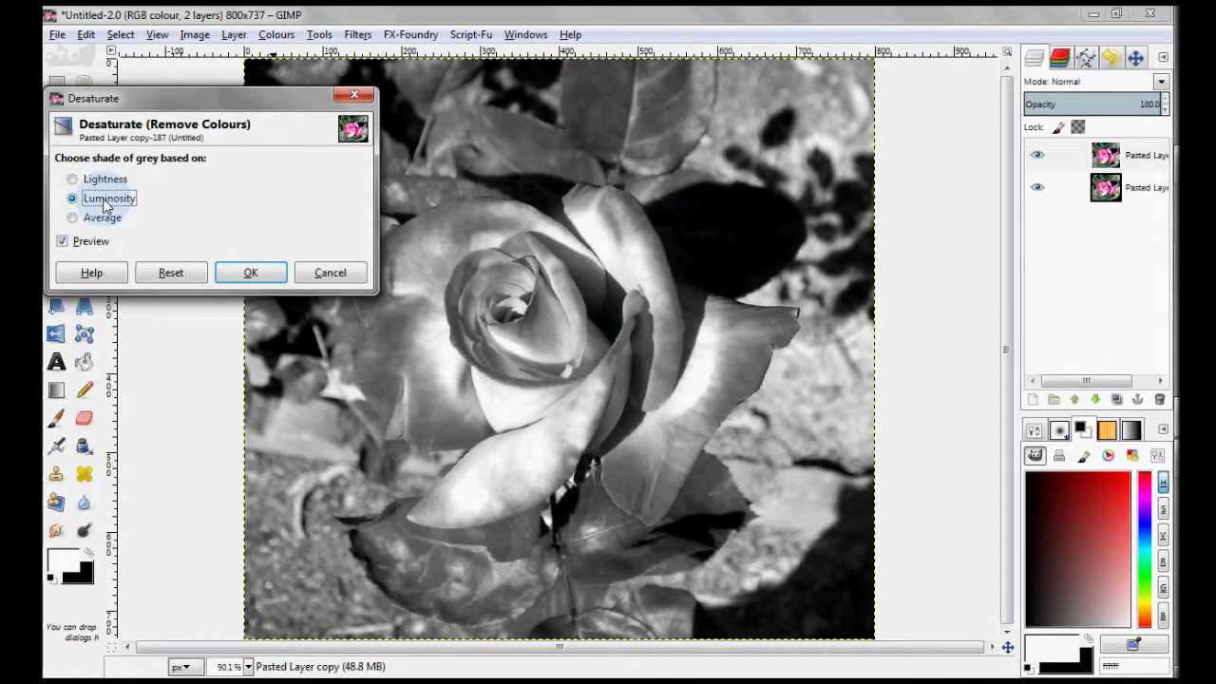
{"action": "left_click", "coordinate": [266, 273]}
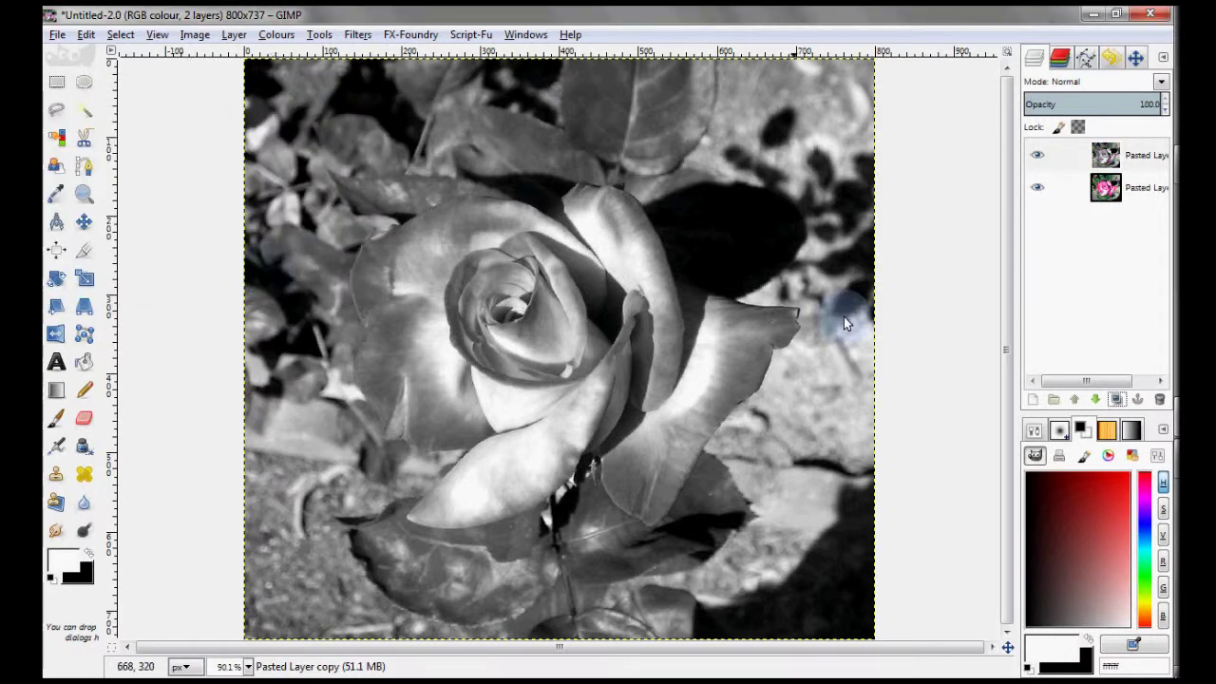
Step: Add a White (full opacity) layer mask to the grey top layer
{"action": "right_click", "coordinate": [1128, 158]}
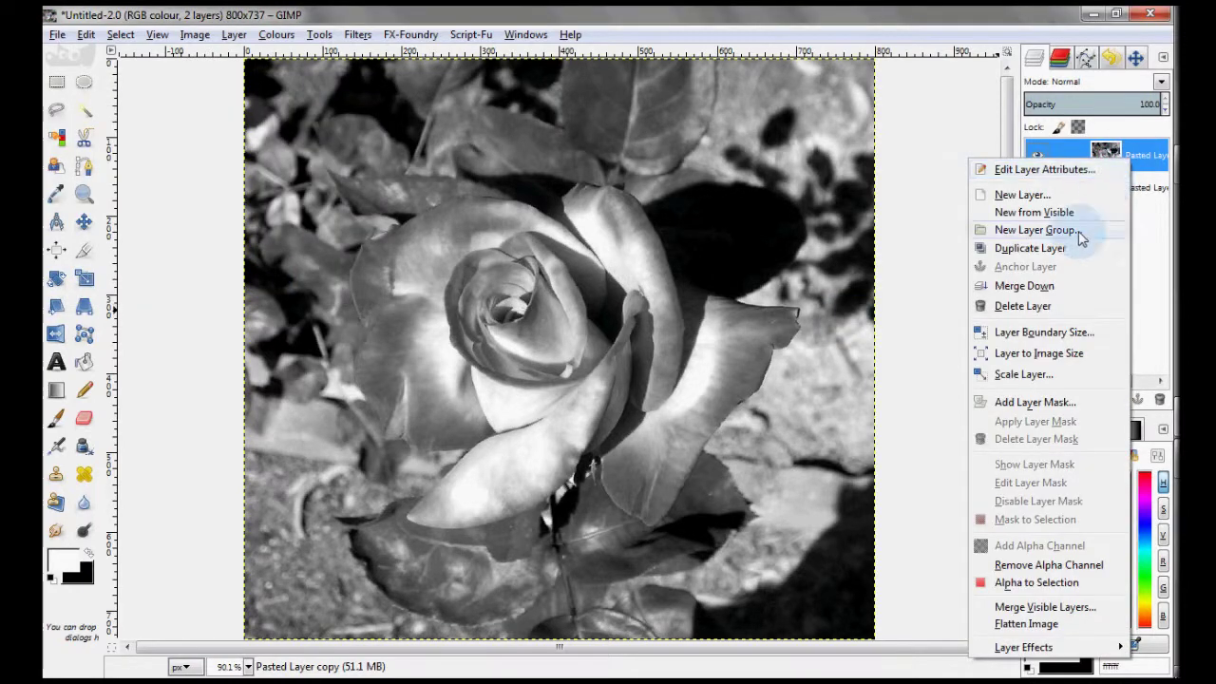
{"action": "left_click", "coordinate": [1064, 401]}
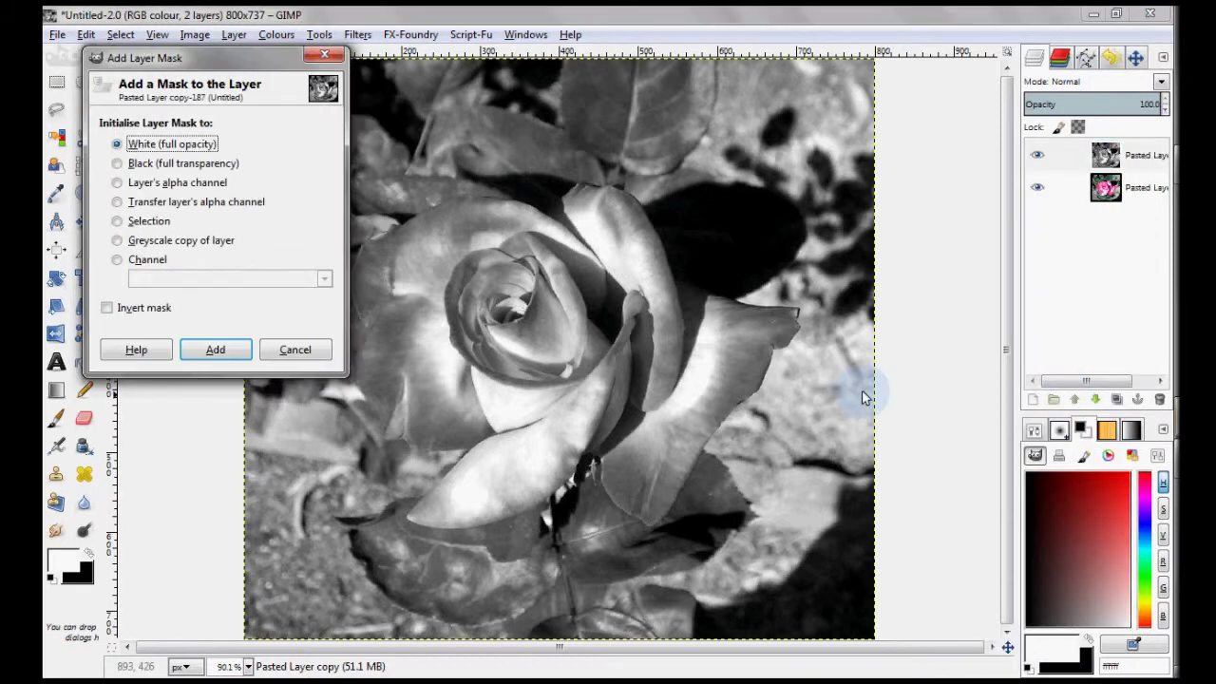
{"action": "left_click", "coordinate": [228, 351]}
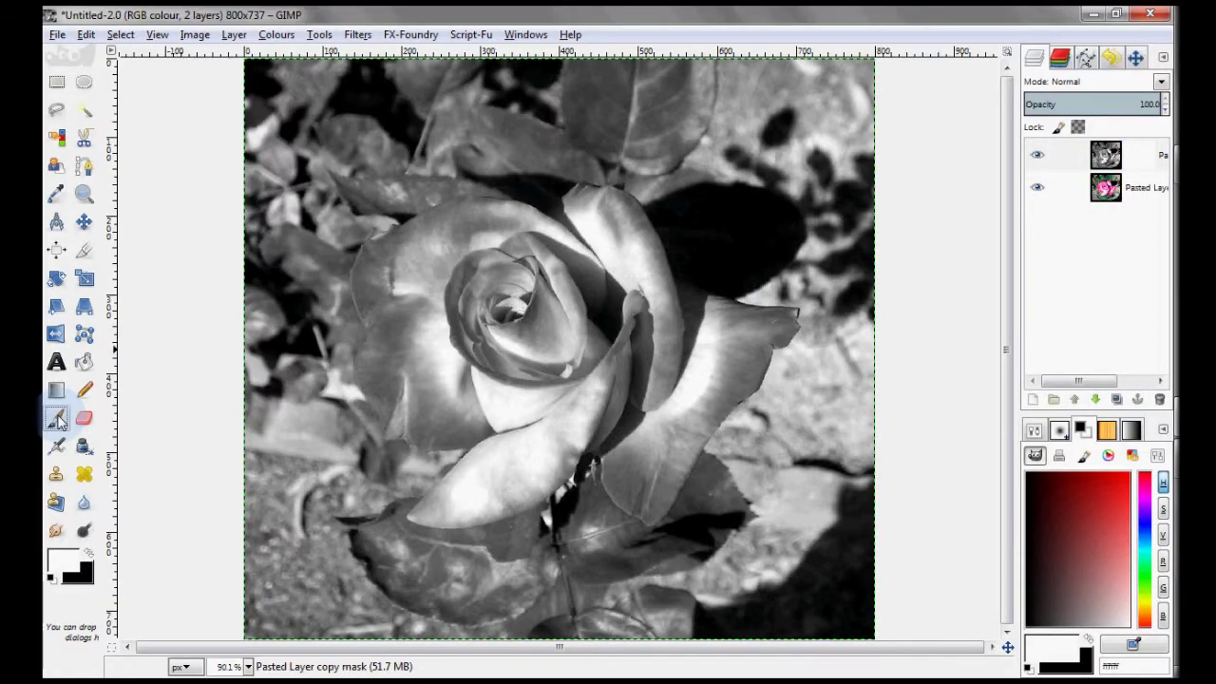
{"action": "left_click", "coordinate": [57, 419]}
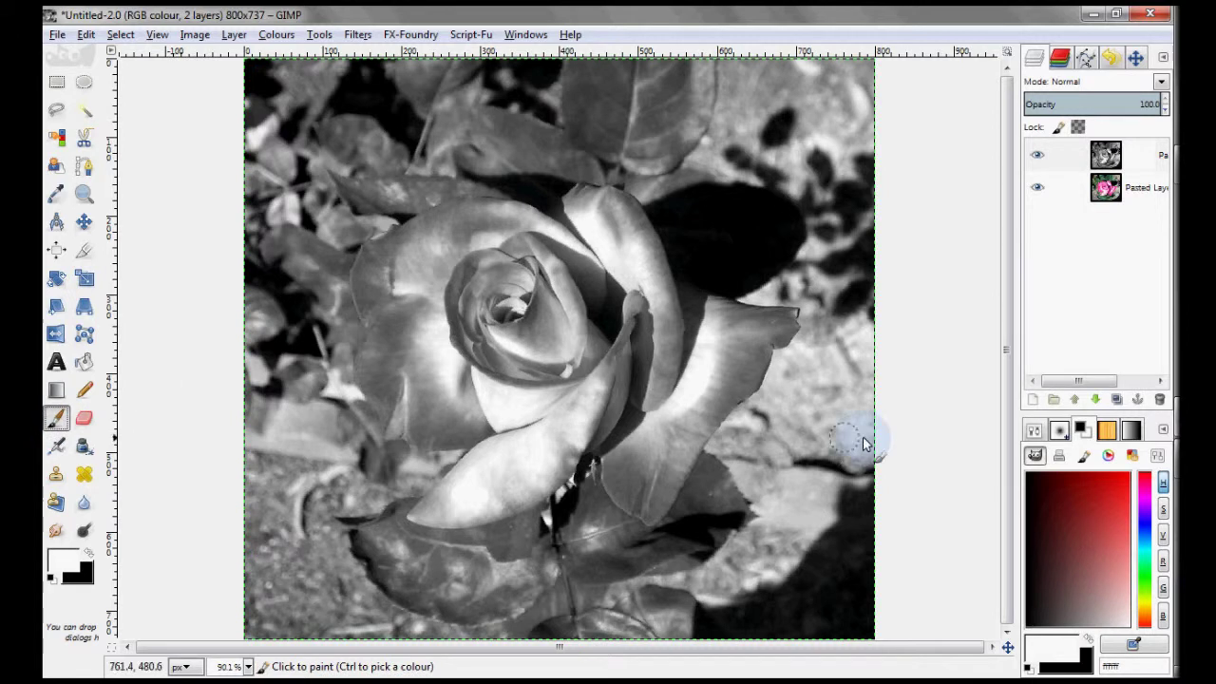
Step: Select the Hardness 100 brush and undo a stray test stroke
{"action": "left_click", "coordinate": [1037, 430]}
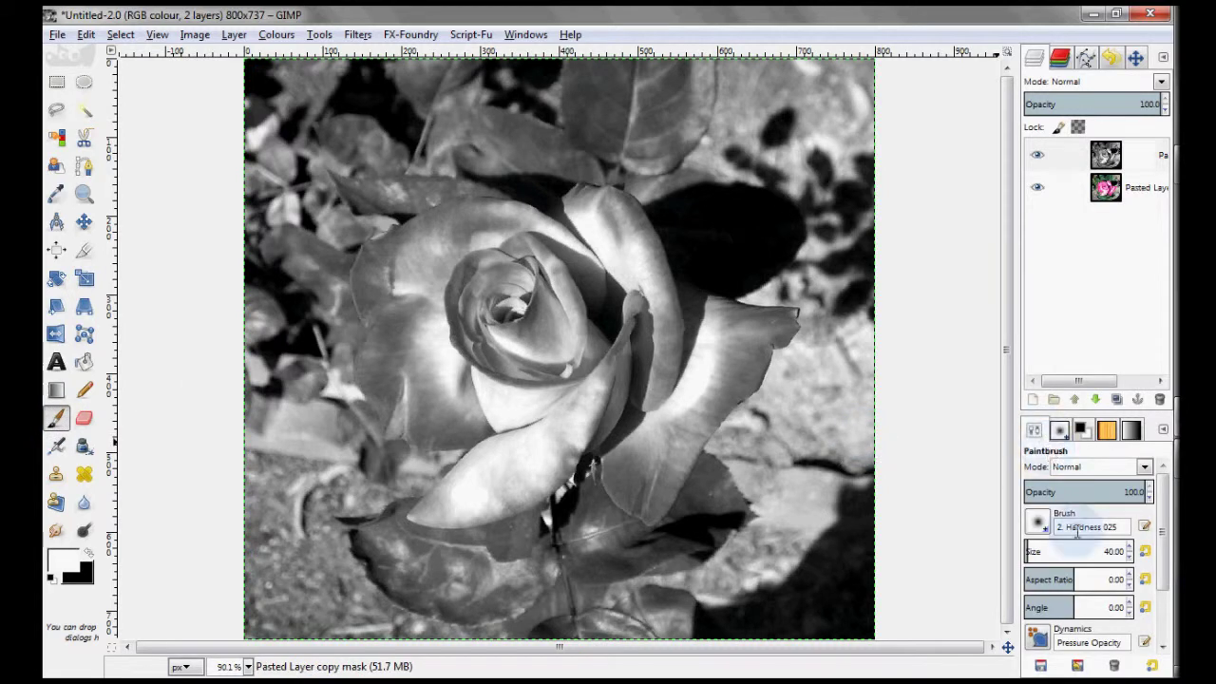
{"action": "left_click", "coordinate": [1037, 522]}
{"action": "left_click", "coordinate": [1040, 332]}
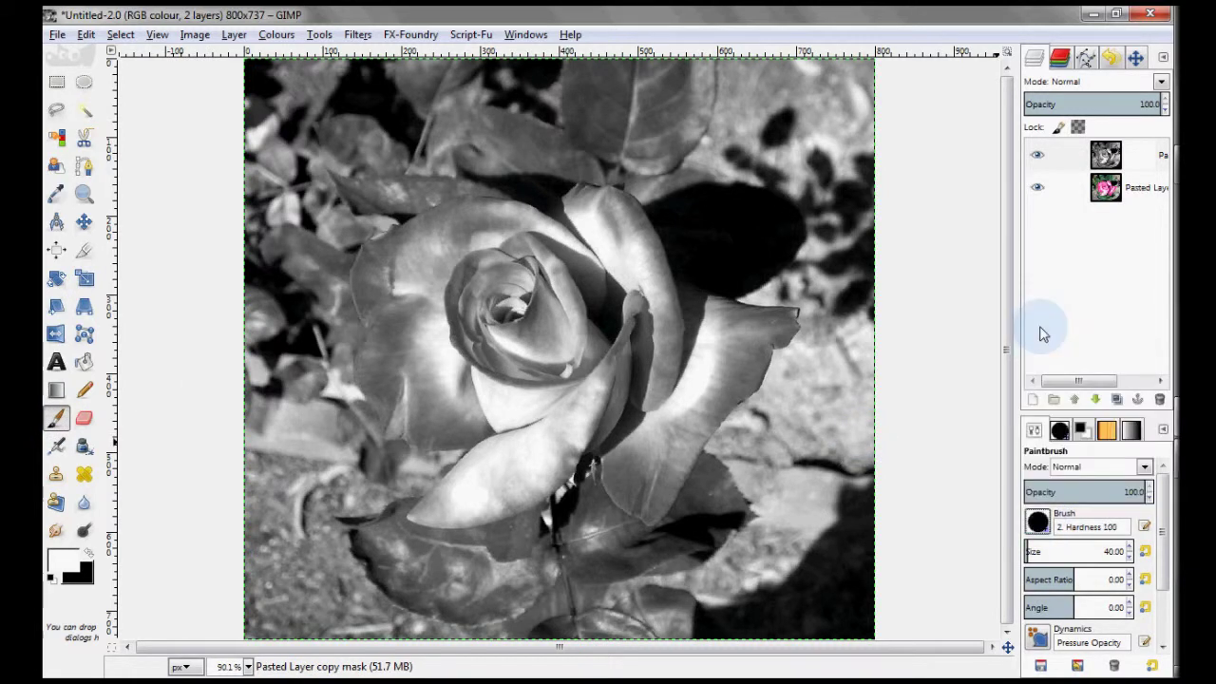
{"action": "left_click_drag", "start_coordinate": [502, 302], "coordinate": [521, 325]}
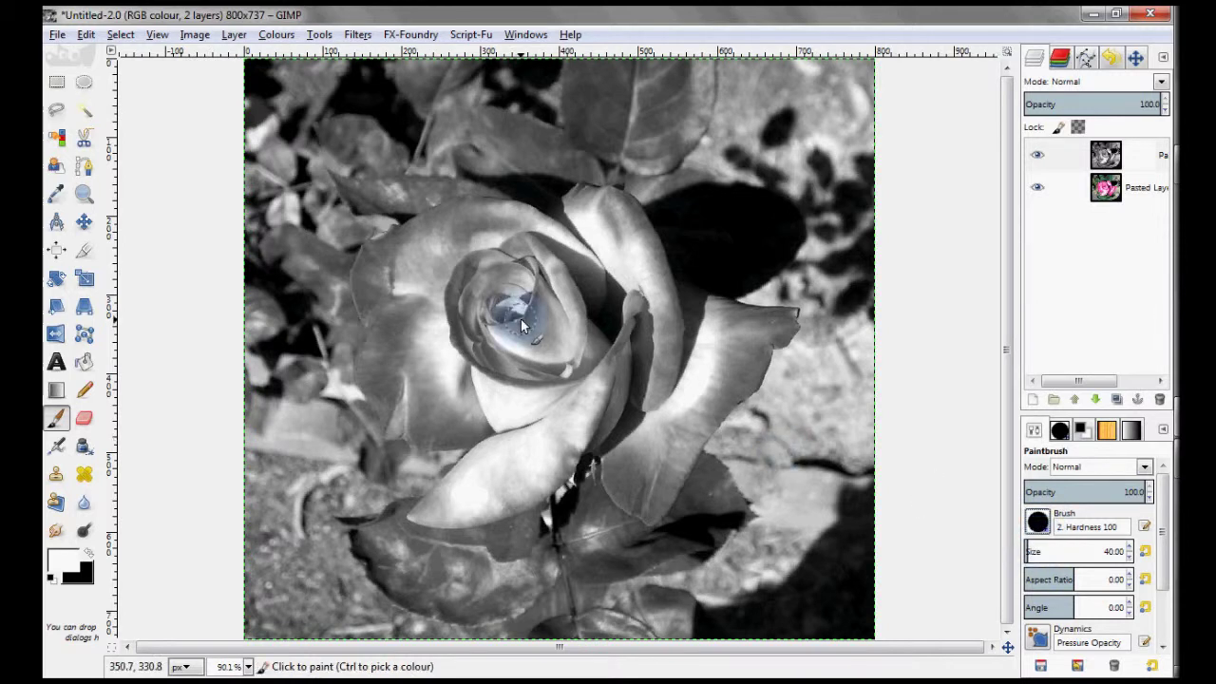
{"action": "key", "text": "ctrl+z"}
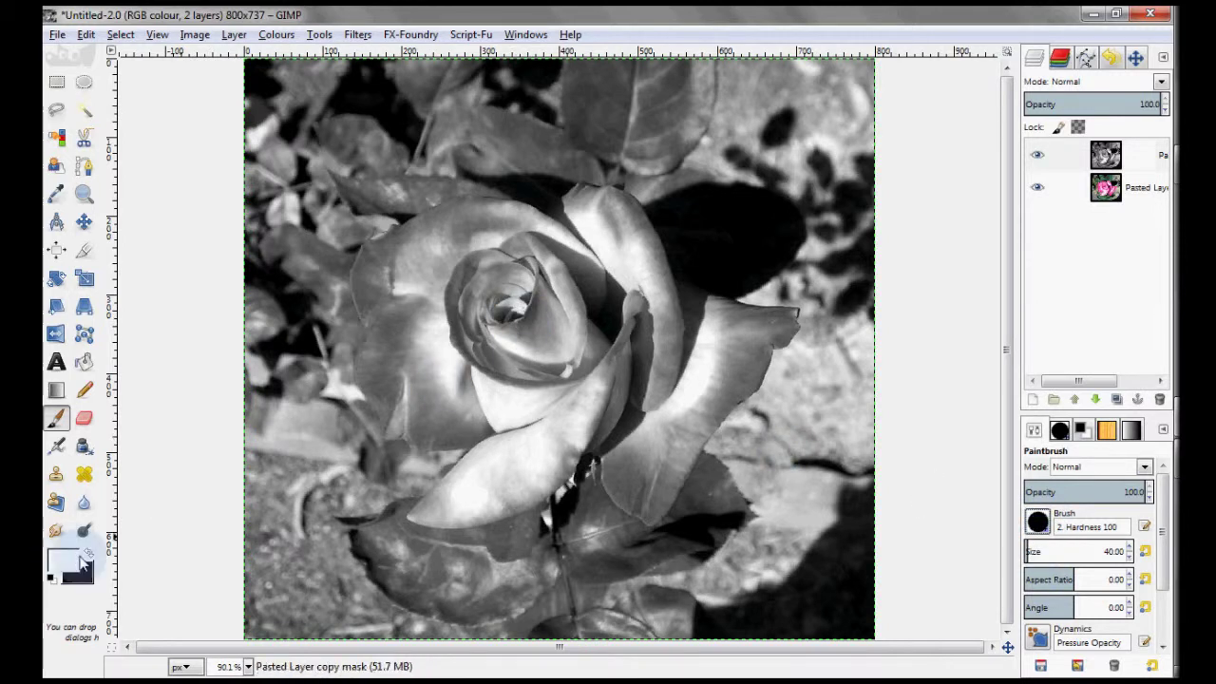
Step: Paint black on the mask to reveal pink in the rose centre, left and lower petals
{"action": "left_click_drag", "start_coordinate": [404, 387], "coordinate": [422, 411]}
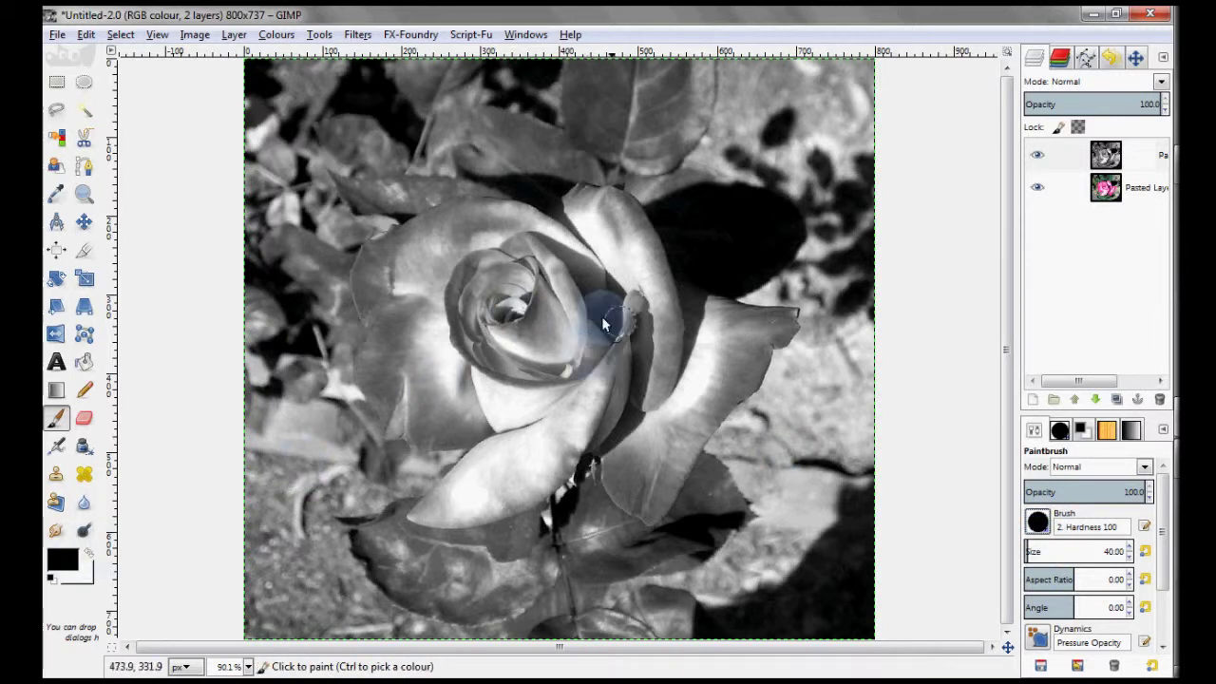
{"action": "left_click_drag", "start_coordinate": [556, 313], "coordinate": [523, 313]}
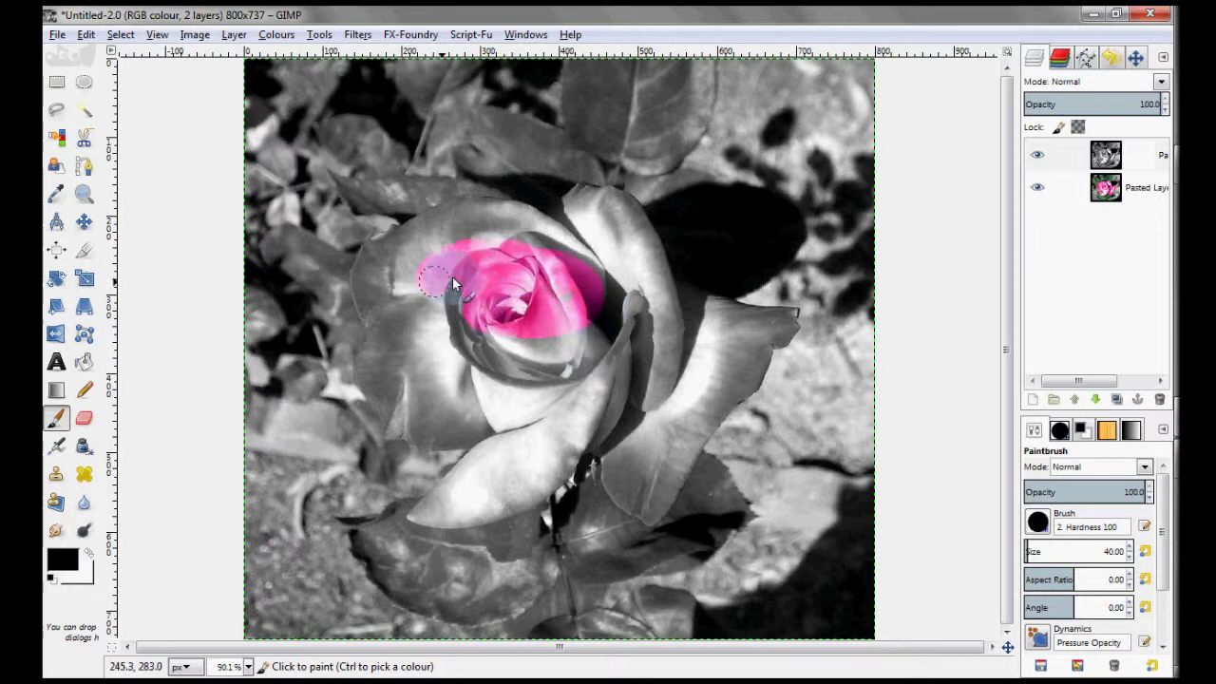
{"action": "left_click_drag", "start_coordinate": [450, 290], "coordinate": [408, 359]}
{"action": "mouse_move", "coordinate": [473, 421]}
{"action": "left_mouse_down"}
{"action": "mouse_move", "coordinate": [692, 471]}
{"action": "mouse_move", "coordinate": [796, 339]}
{"action": "mouse_move", "coordinate": [594, 195]}
{"action": "left_mouse_up"}
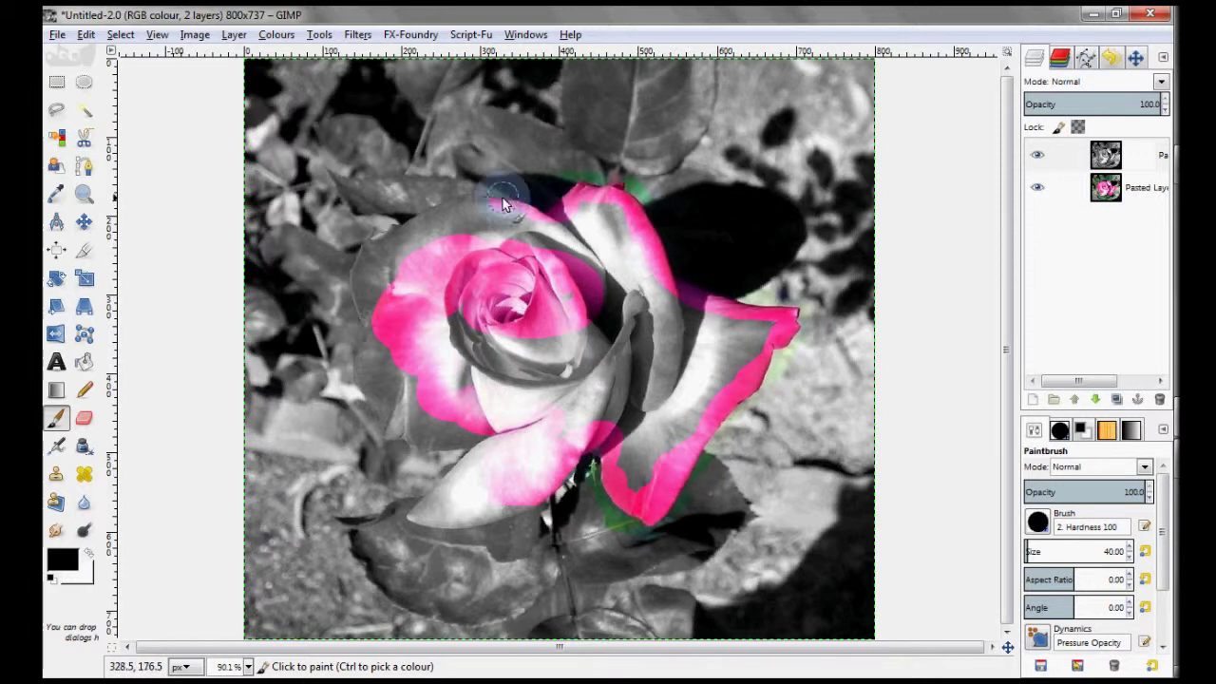
{"action": "mouse_move", "coordinate": [356, 326]}
{"action": "left_mouse_down"}
{"action": "mouse_move", "coordinate": [373, 413]}
{"action": "mouse_move", "coordinate": [409, 451]}
{"action": "mouse_move", "coordinate": [423, 508]}
{"action": "mouse_move", "coordinate": [612, 496]}
{"action": "left_mouse_up"}
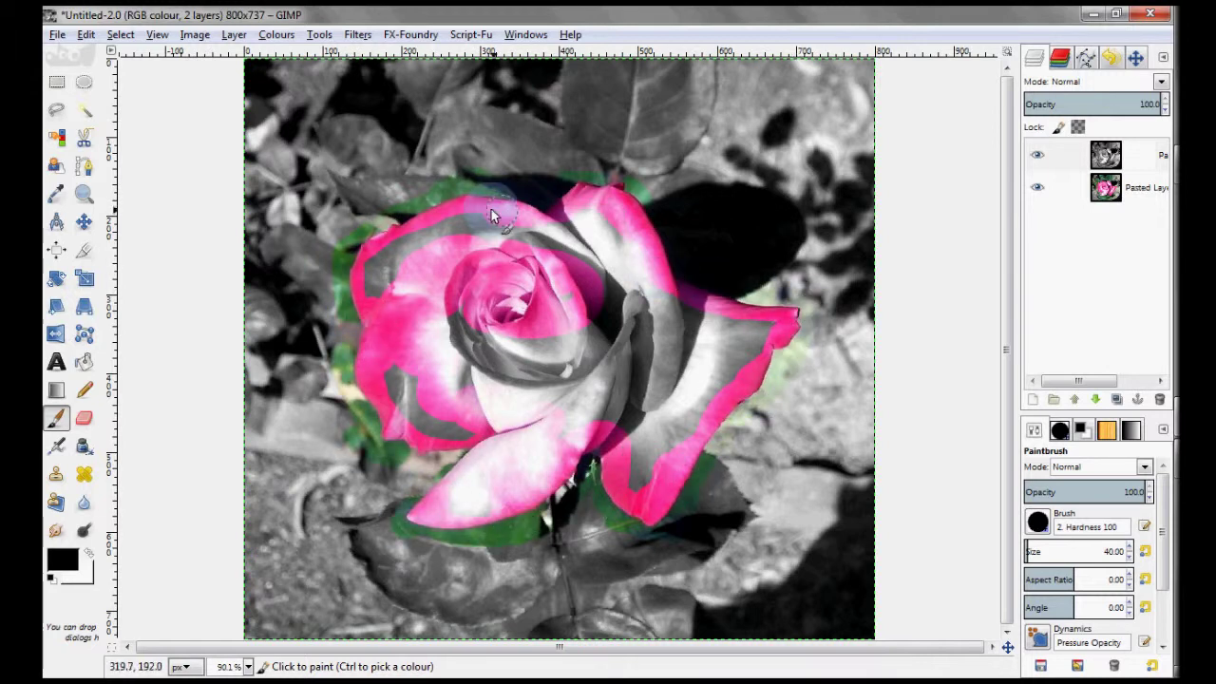
Step: At brush sizes 156 then 78.51, paint the centre, right and remaining grey petals pink
{"action": "left_click", "coordinate": [1038, 553]}
{"action": "mouse_move", "coordinate": [548, 285]}
{"action": "left_mouse_down"}
{"action": "mouse_move", "coordinate": [630, 342]}
{"action": "mouse_move", "coordinate": [703, 418]}
{"action": "left_mouse_up"}
{"action": "left_click", "coordinate": [1031, 551]}
{"action": "mouse_move", "coordinate": [751, 339]}
{"action": "left_mouse_down"}
{"action": "mouse_move", "coordinate": [652, 475]}
{"action": "mouse_move", "coordinate": [507, 328]}
{"action": "mouse_move", "coordinate": [494, 425]}
{"action": "mouse_move", "coordinate": [628, 415]}
{"action": "left_mouse_up"}
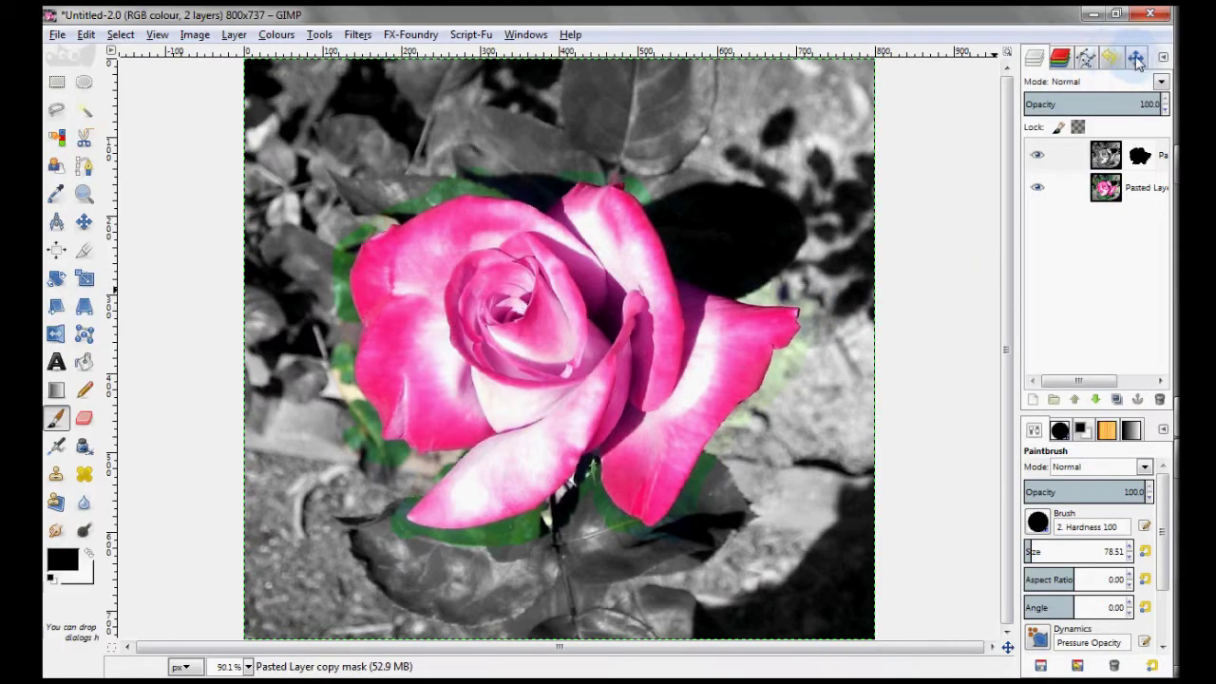
Step: Zoom to 300% on the rose's top edge using the Navigator
{"action": "left_click", "coordinate": [1136, 57]}
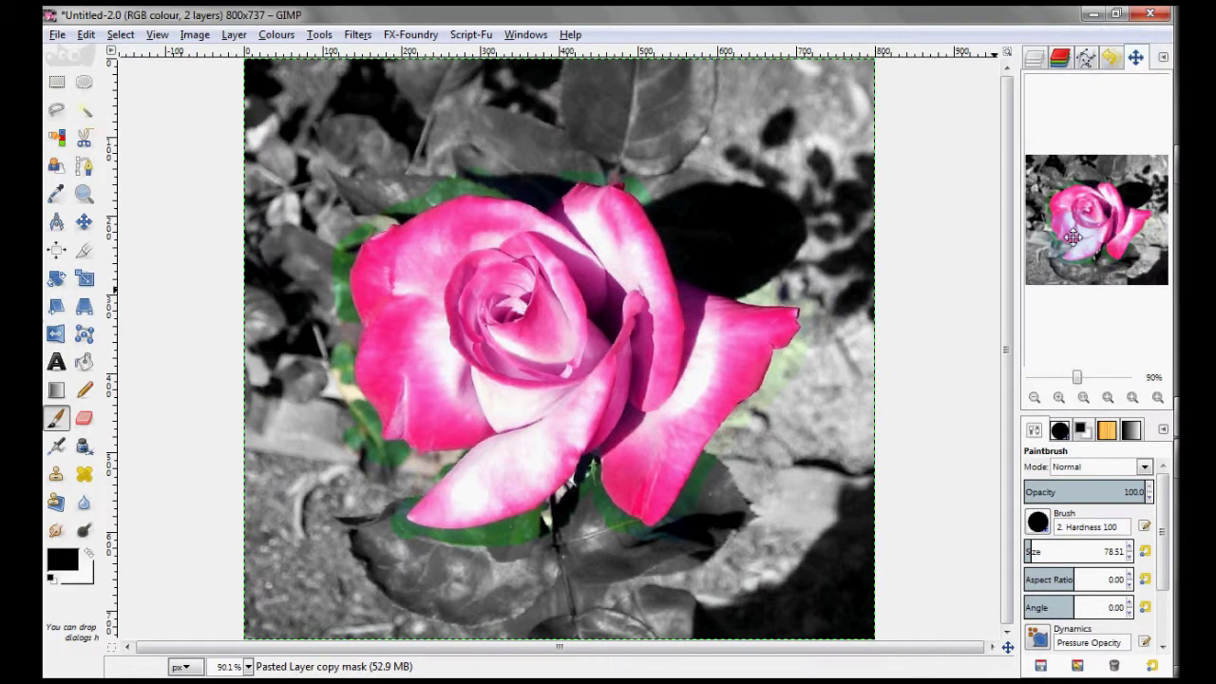
{"action": "left_click", "coordinate": [1034, 397]}
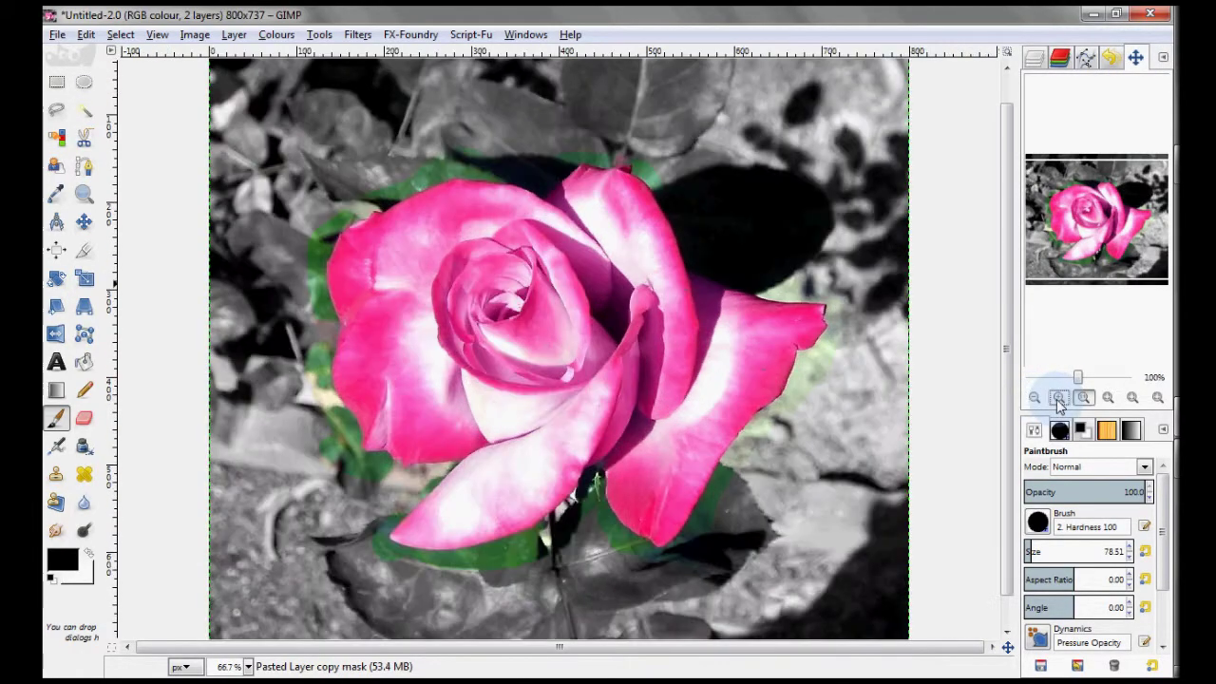
{"action": "left_click", "coordinate": [1059, 397]}
{"action": "left_click", "coordinate": [1058, 397]}
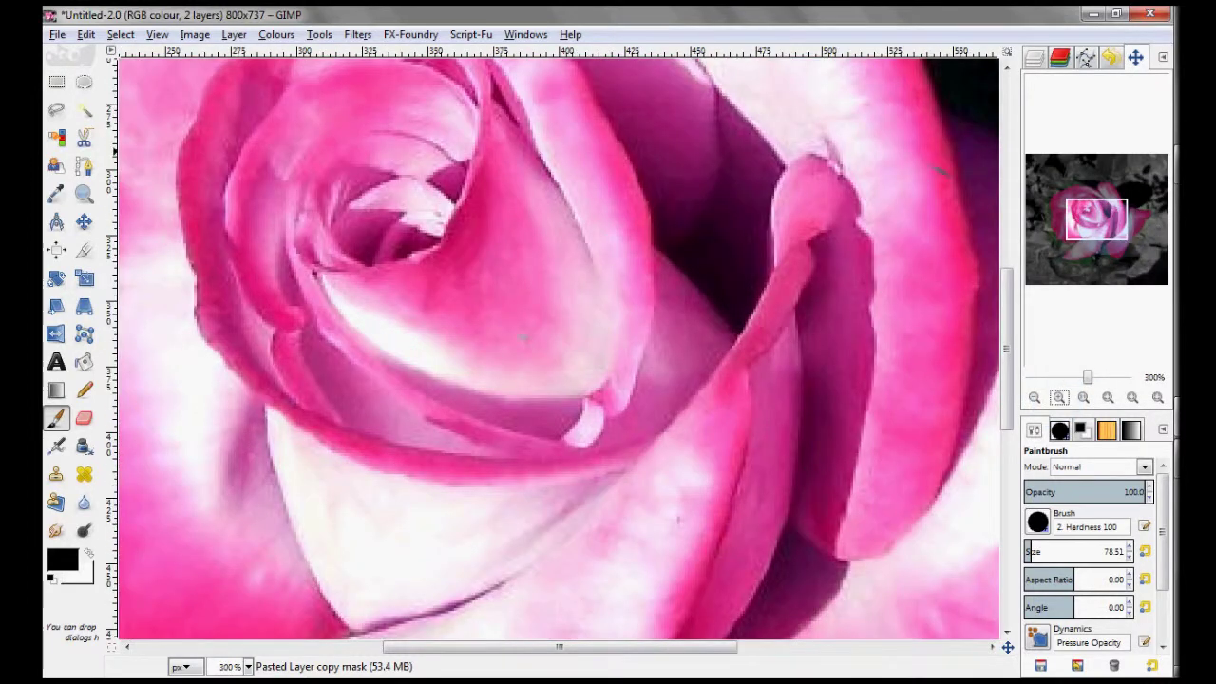
{"action": "left_click_drag", "start_coordinate": [1106, 225], "coordinate": [1100, 195]}
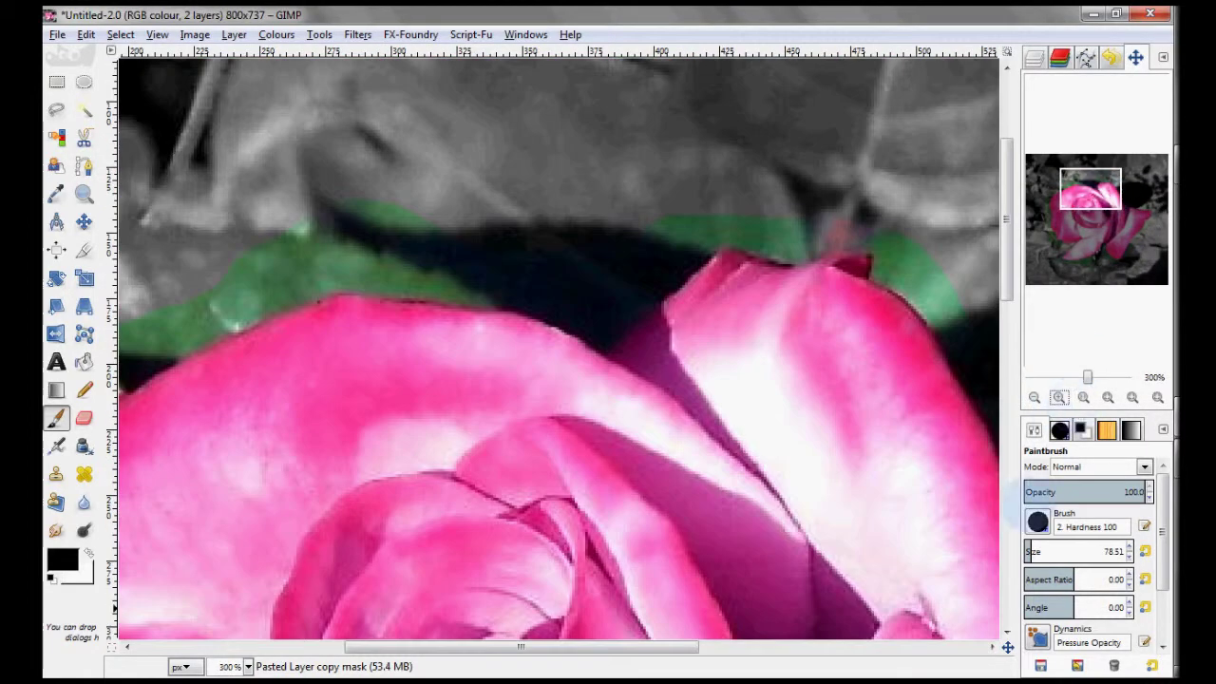
Step: With a Hardness 075 brush at size 30, paint white over the green fringe above the petals
{"action": "left_click", "coordinate": [1036, 522]}
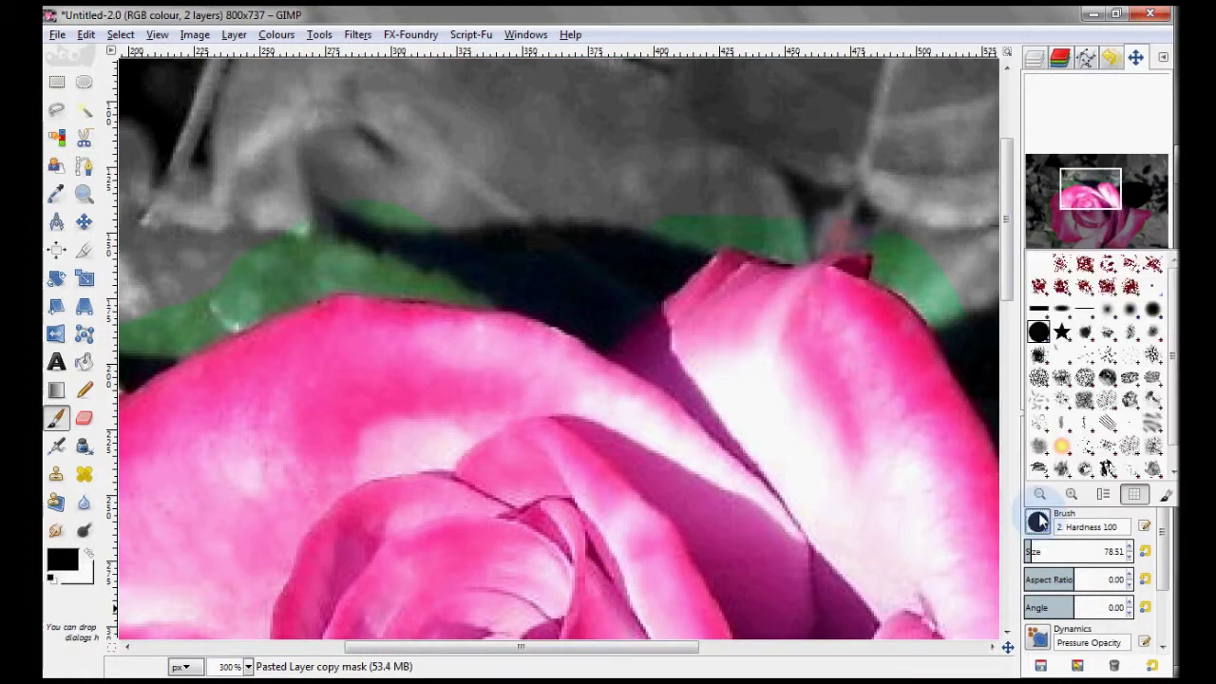
{"action": "left_click", "coordinate": [1156, 319]}
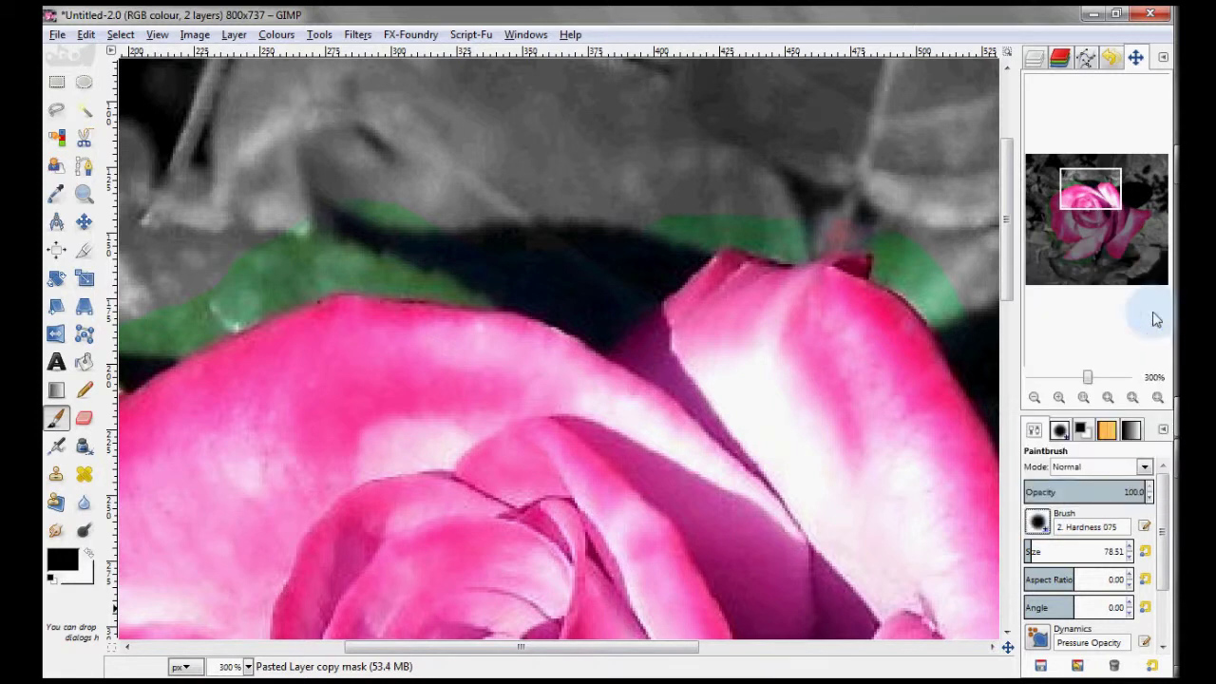
{"action": "left_click", "coordinate": [1121, 548]}
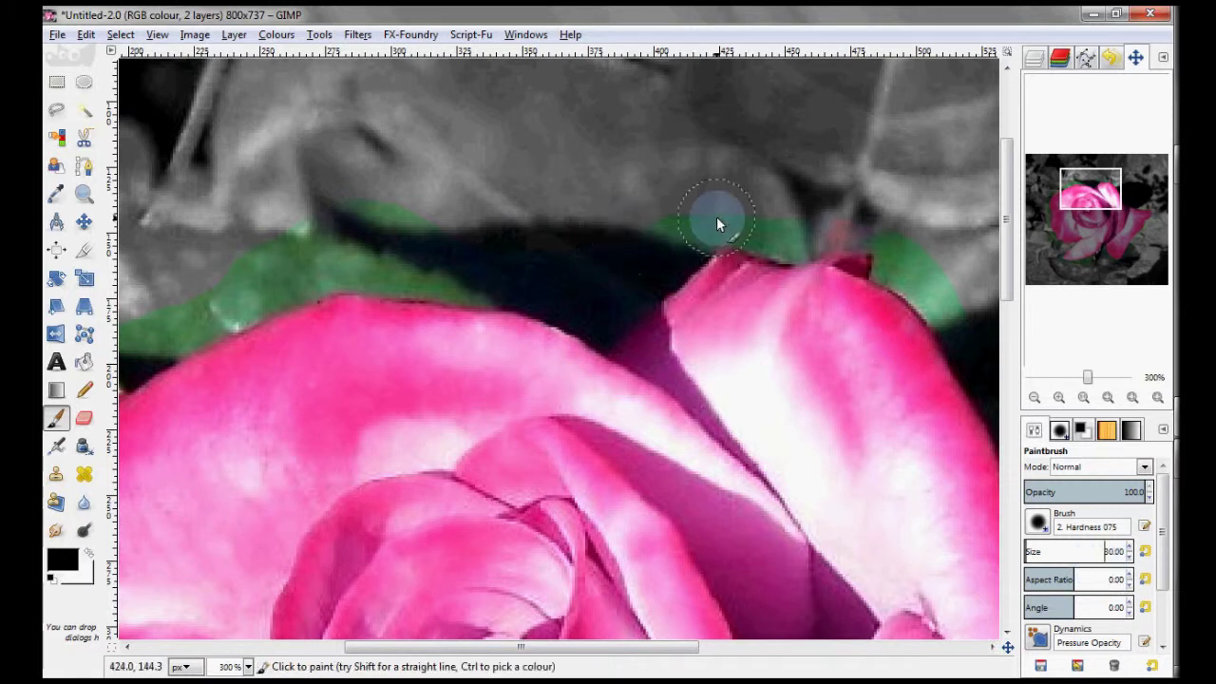
{"action": "left_click", "coordinate": [88, 556]}
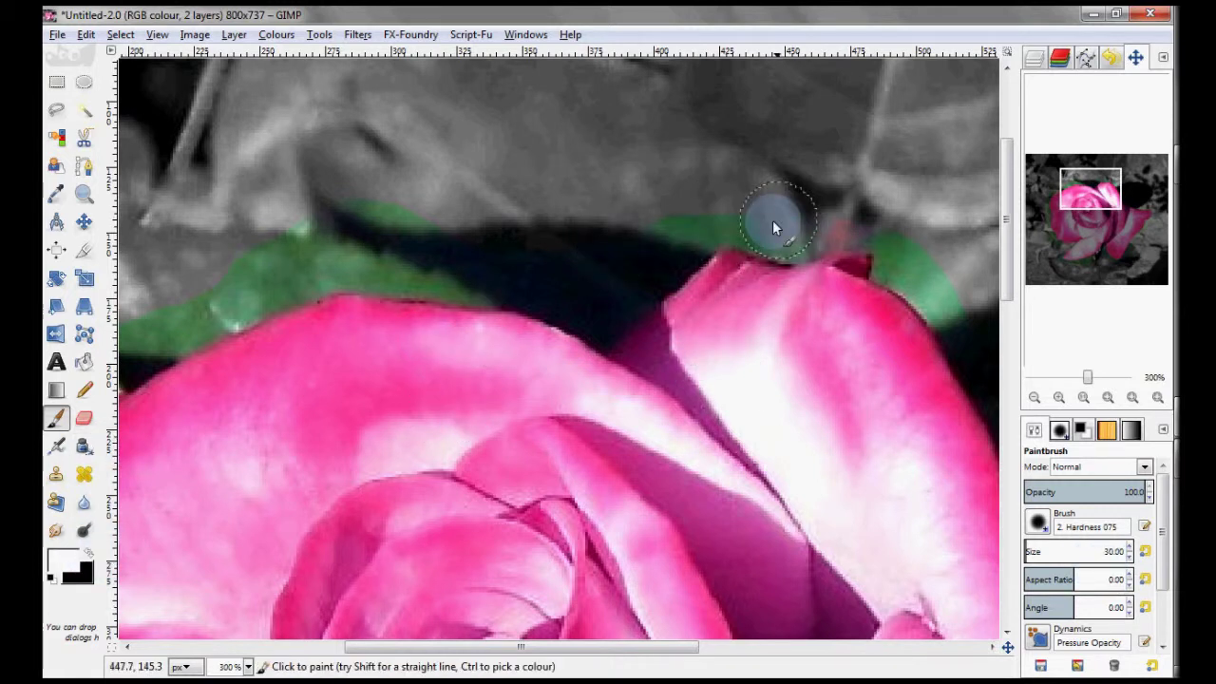
{"action": "left_click_drag", "start_coordinate": [784, 228], "coordinate": [894, 218]}
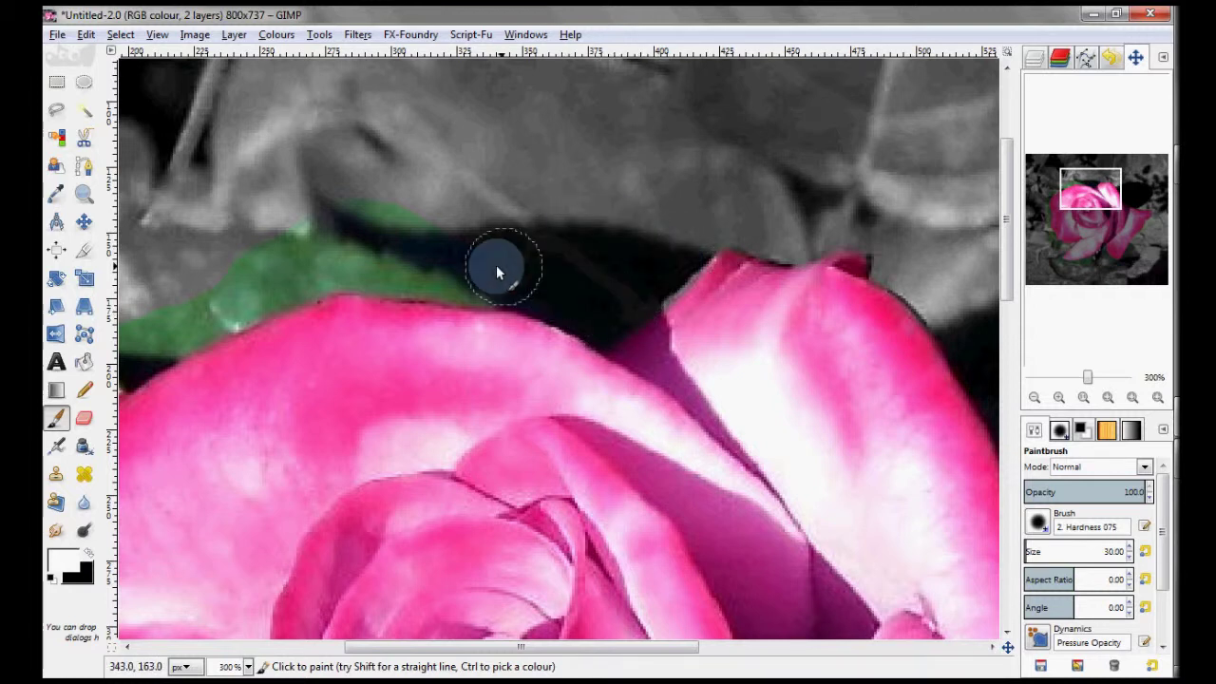
{"action": "mouse_move", "coordinate": [496, 267]}
{"action": "left_mouse_down"}
{"action": "mouse_move", "coordinate": [396, 261]}
{"action": "mouse_move", "coordinate": [412, 197]}
{"action": "left_mouse_up"}
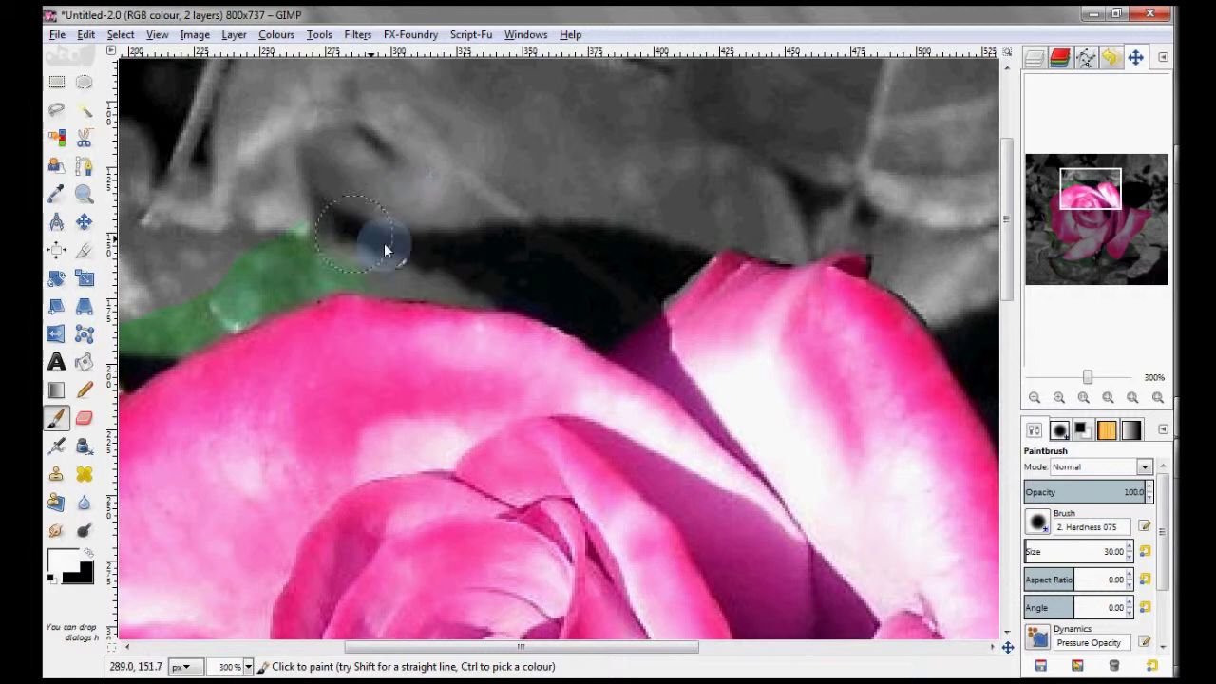
{"action": "mouse_move", "coordinate": [437, 280]}
{"action": "left_mouse_down"}
{"action": "mouse_move", "coordinate": [479, 281]}
{"action": "mouse_move", "coordinate": [263, 244]}
{"action": "mouse_move", "coordinate": [305, 250]}
{"action": "mouse_move", "coordinate": [212, 282]}
{"action": "mouse_move", "coordinate": [154, 339]}
{"action": "left_mouse_up"}
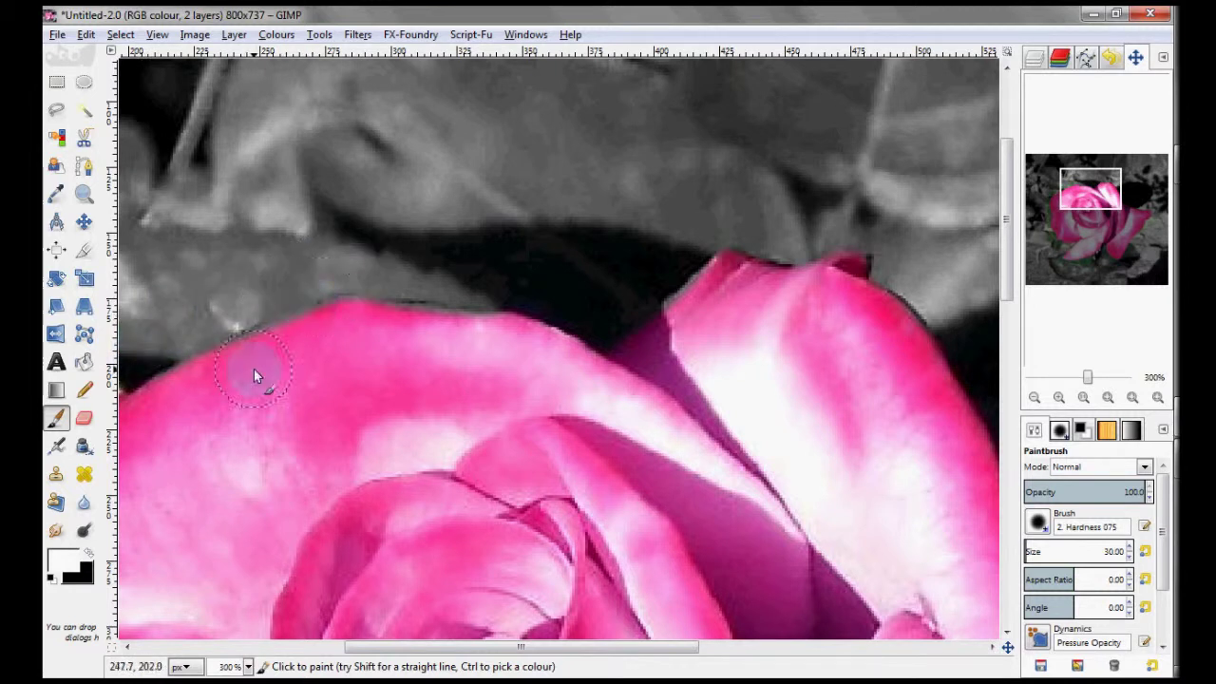
Step: Paint black to restore pink along the rose's upper-left petal edge
{"action": "left_click", "coordinate": [87, 553]}
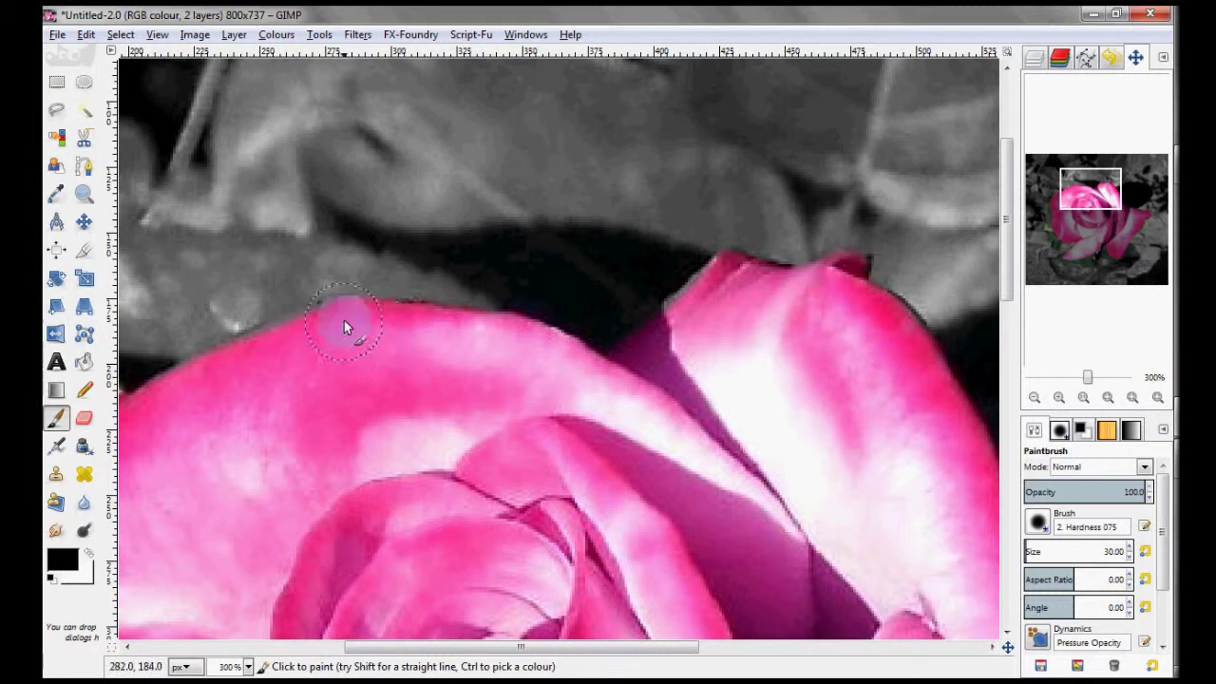
{"action": "left_click_drag", "start_coordinate": [344, 321], "coordinate": [208, 377]}
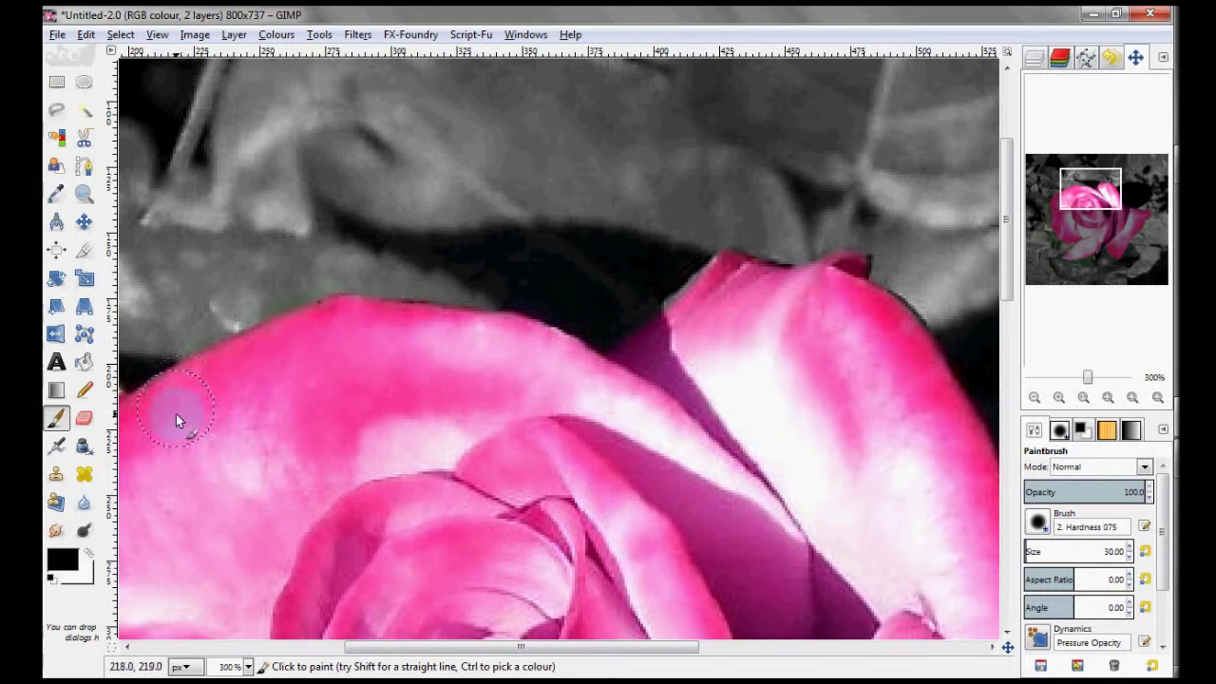
{"action": "left_click", "coordinate": [86, 553]}
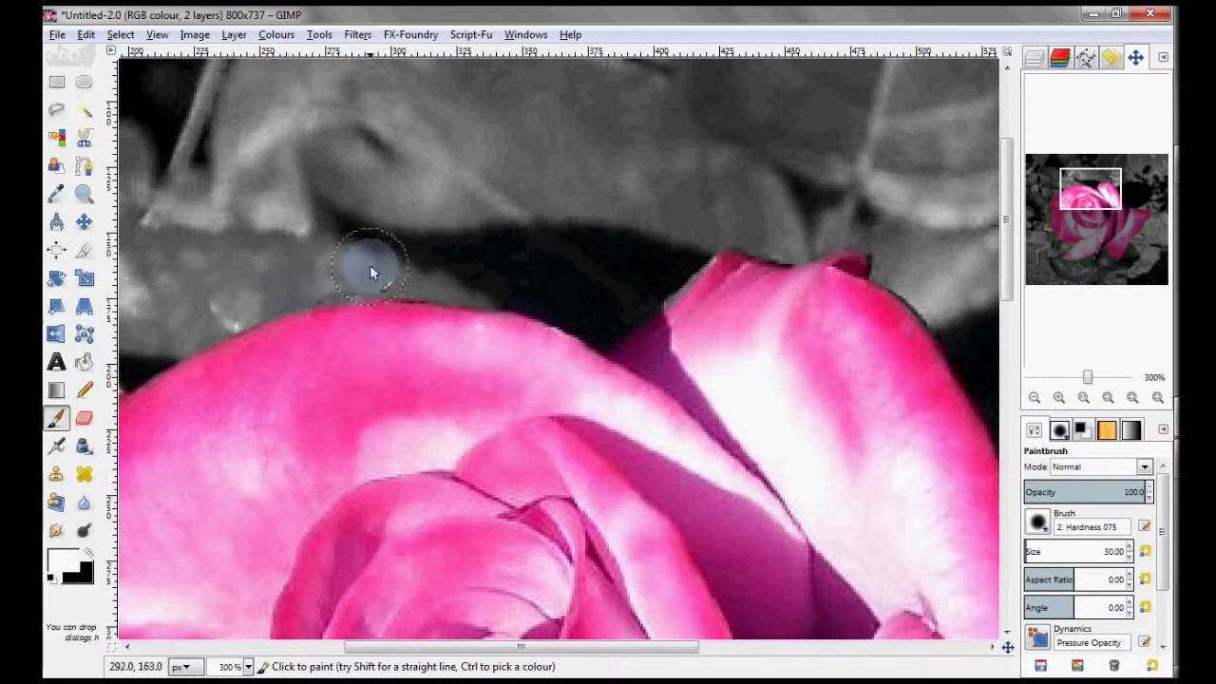
{"action": "left_click", "coordinate": [88, 555]}
{"action": "left_click_drag", "start_coordinate": [401, 346], "coordinate": [464, 345]}
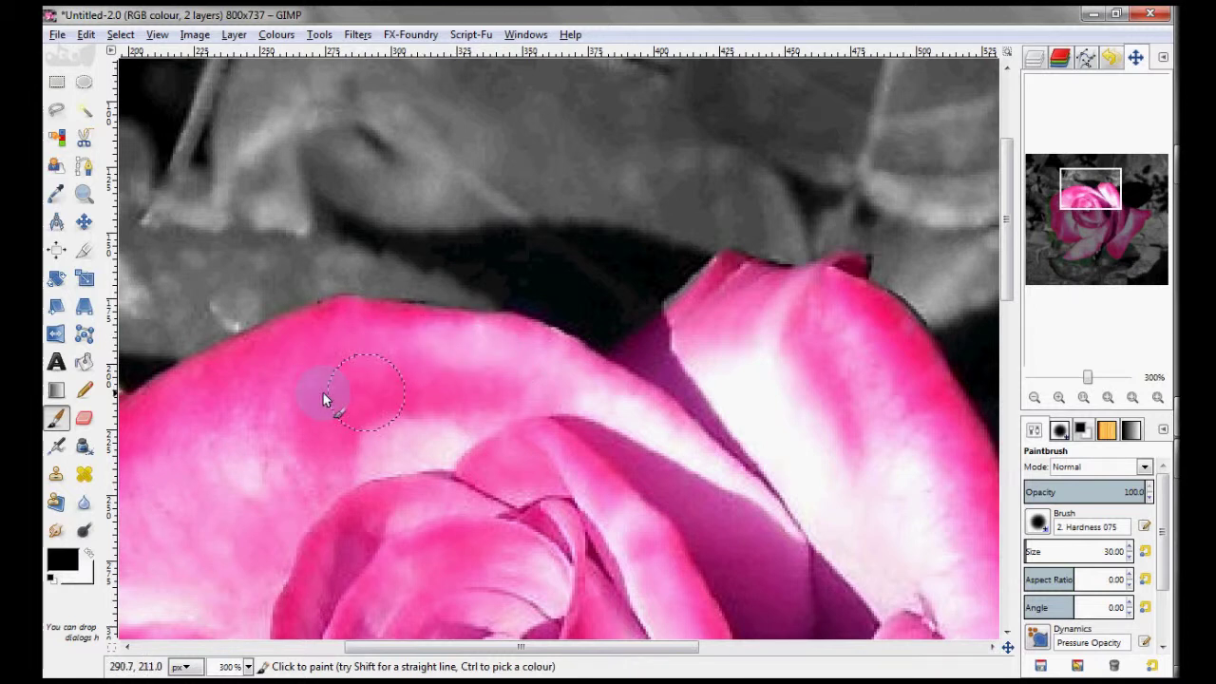
{"action": "left_click", "coordinate": [87, 555]}
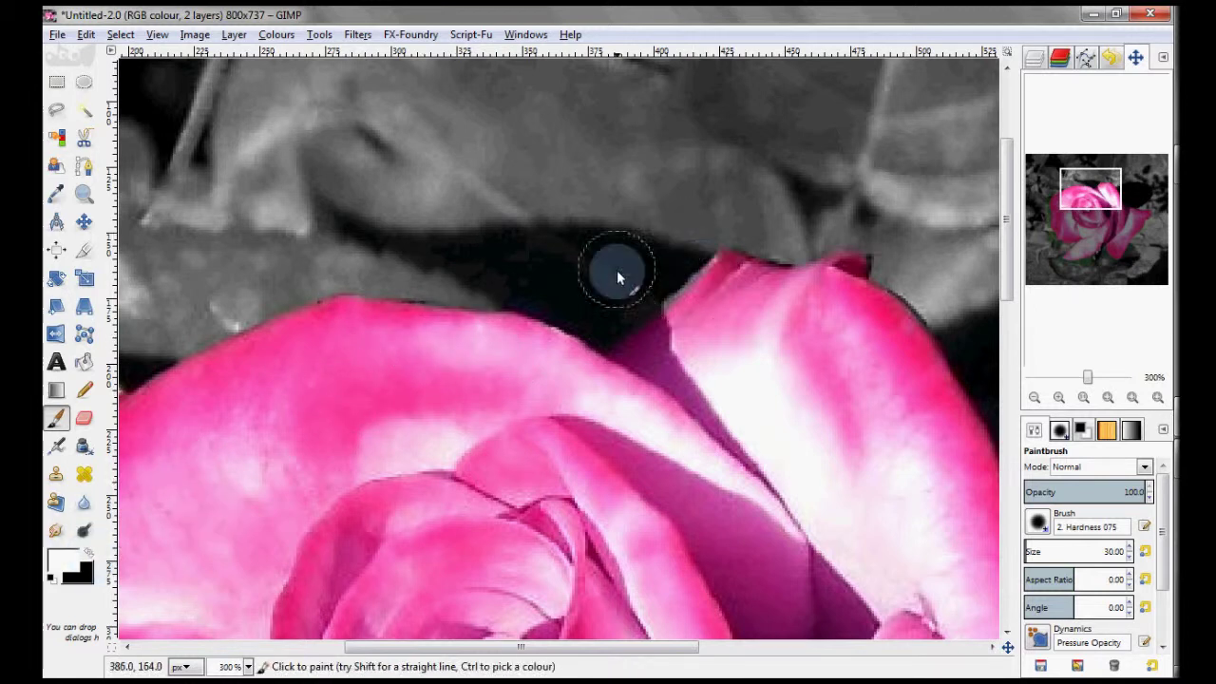
{"action": "left_click_drag", "start_coordinate": [1089, 189], "coordinate": [1057, 197]}
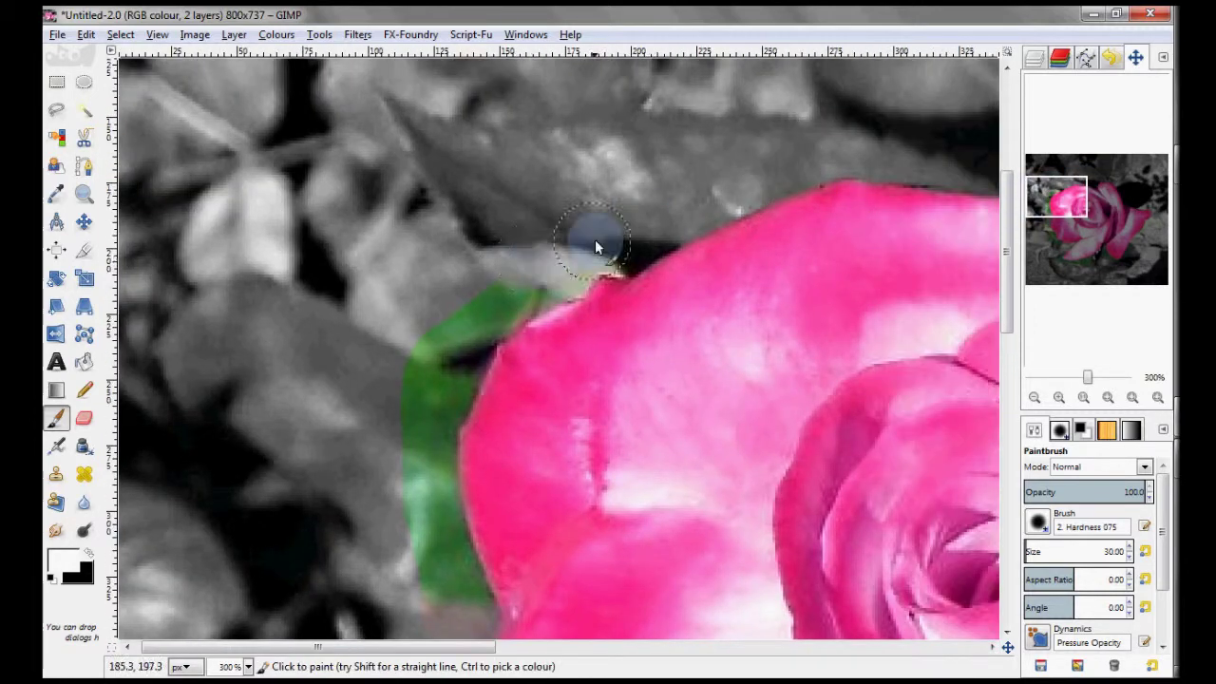
Step: Paint white over the green leaf edges beside the left and lower-left petals
{"action": "mouse_move", "coordinate": [564, 267]}
{"action": "left_mouse_down"}
{"action": "mouse_move", "coordinate": [463, 306]}
{"action": "mouse_move", "coordinate": [429, 387]}
{"action": "left_mouse_up"}
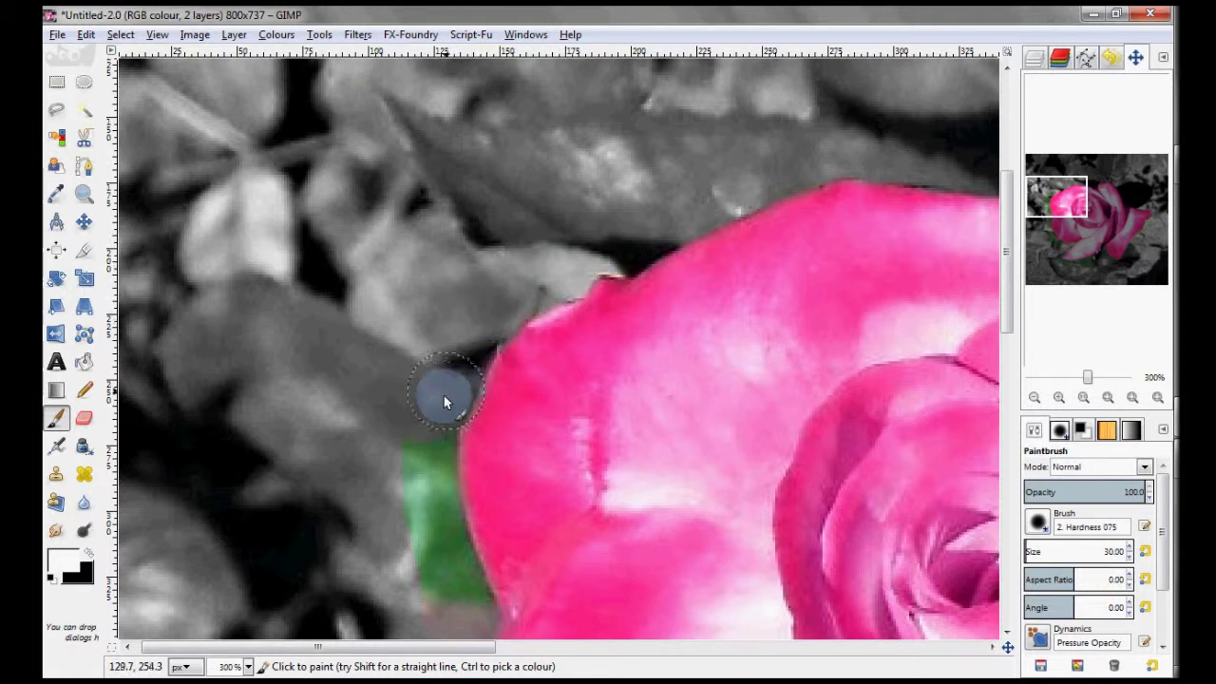
{"action": "left_click_drag", "start_coordinate": [1057, 195], "coordinate": [1057, 208]}
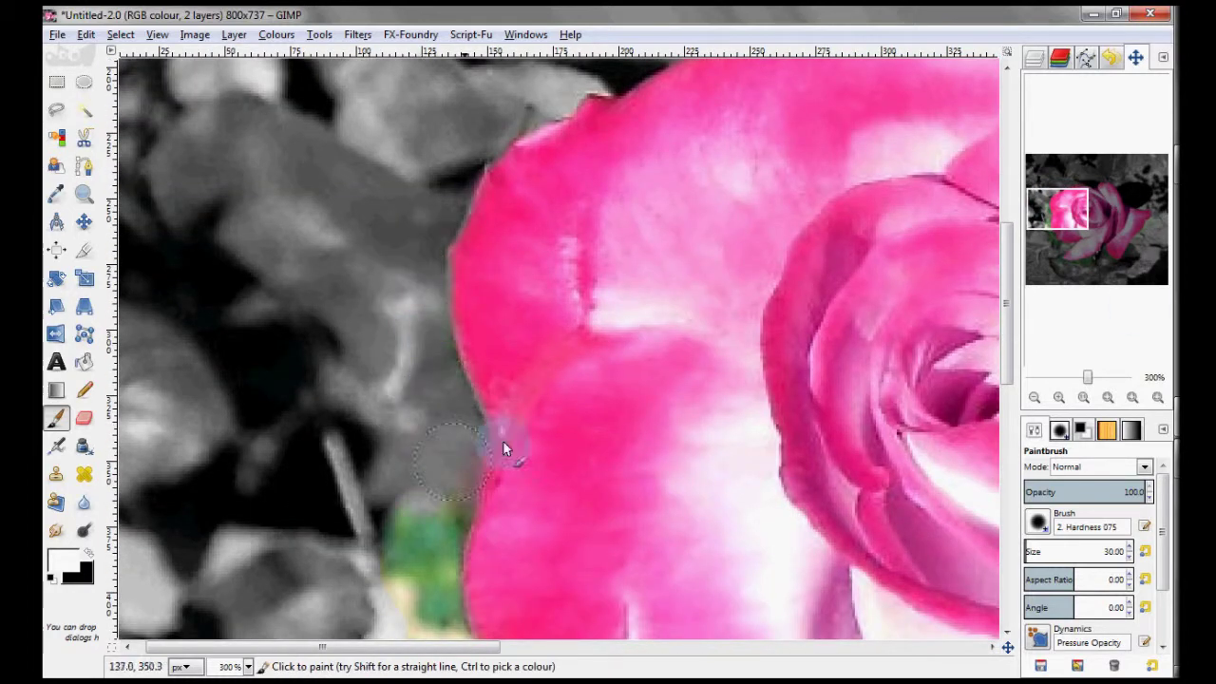
{"action": "scroll", "coordinate": [418, 342], "scroll_direction": "down", "scroll_amount": 3}
{"action": "scroll", "coordinate": [475, 285], "scroll_direction": "down", "scroll_amount": 3}
{"action": "scroll", "coordinate": [535, 418], "scroll_direction": "down", "scroll_amount": 3}
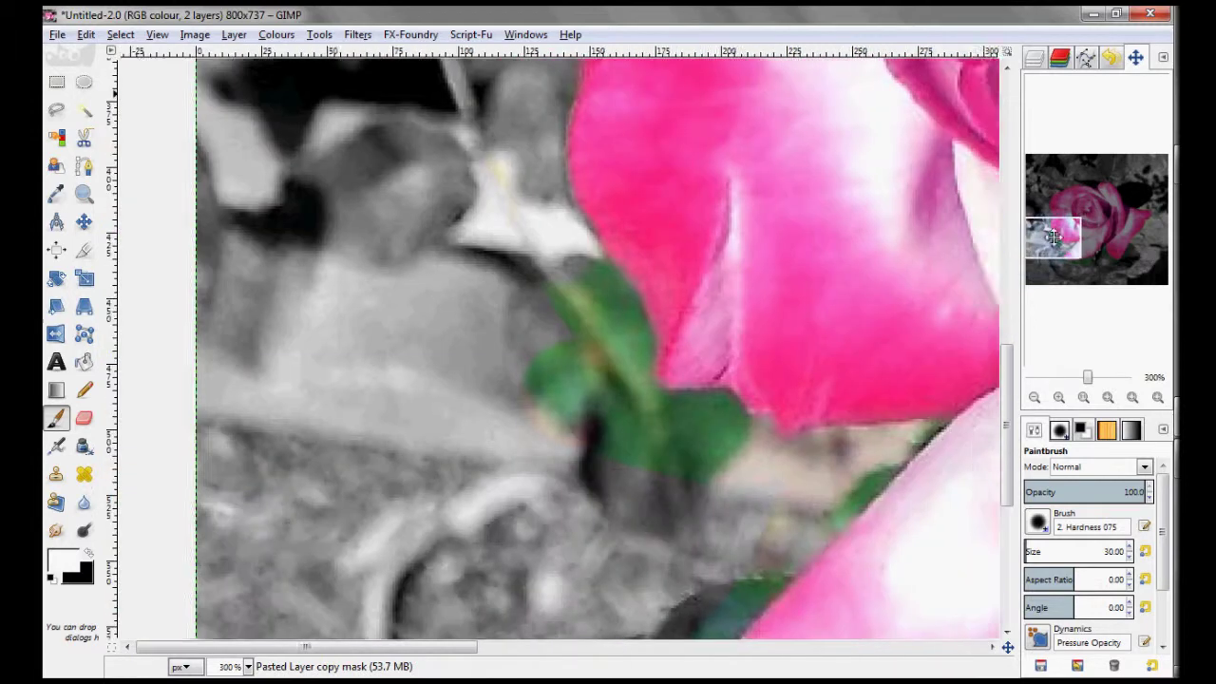
{"action": "scroll", "coordinate": [637, 326], "scroll_direction": "left", "scroll_amount": 1}
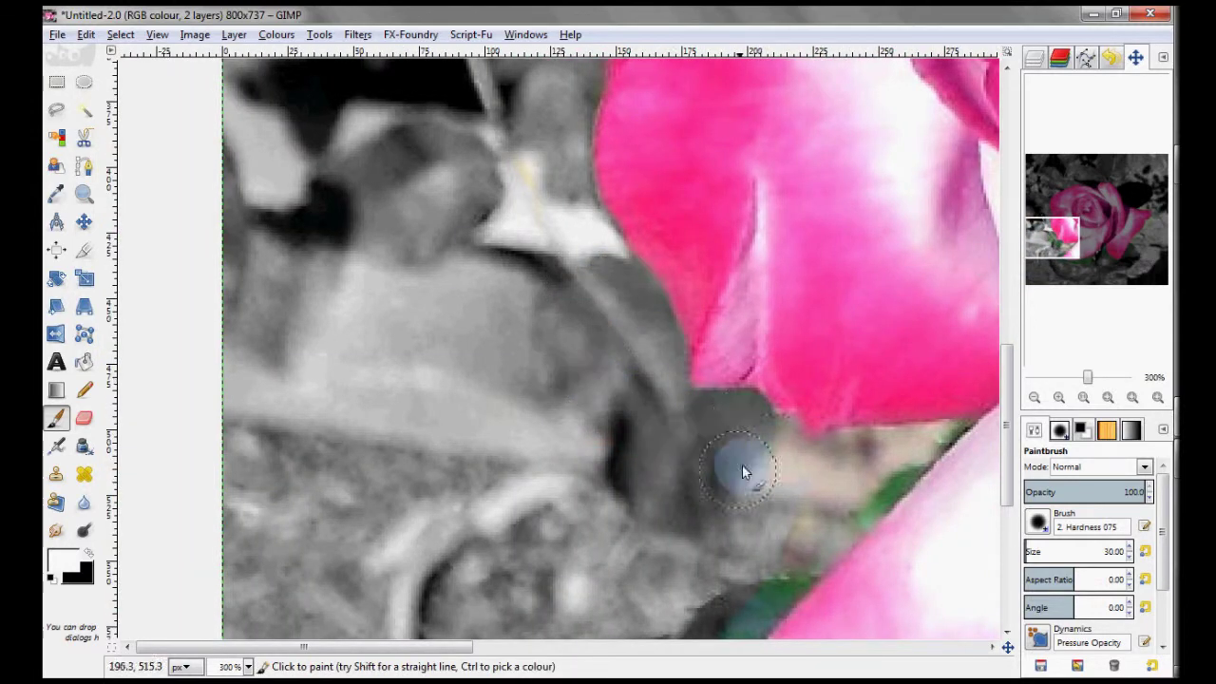
{"action": "scroll", "coordinate": [760, 447], "scroll_direction": "right", "scroll_amount": 2}
{"action": "scroll", "coordinate": [570, 428], "scroll_direction": "down", "scroll_amount": 3}
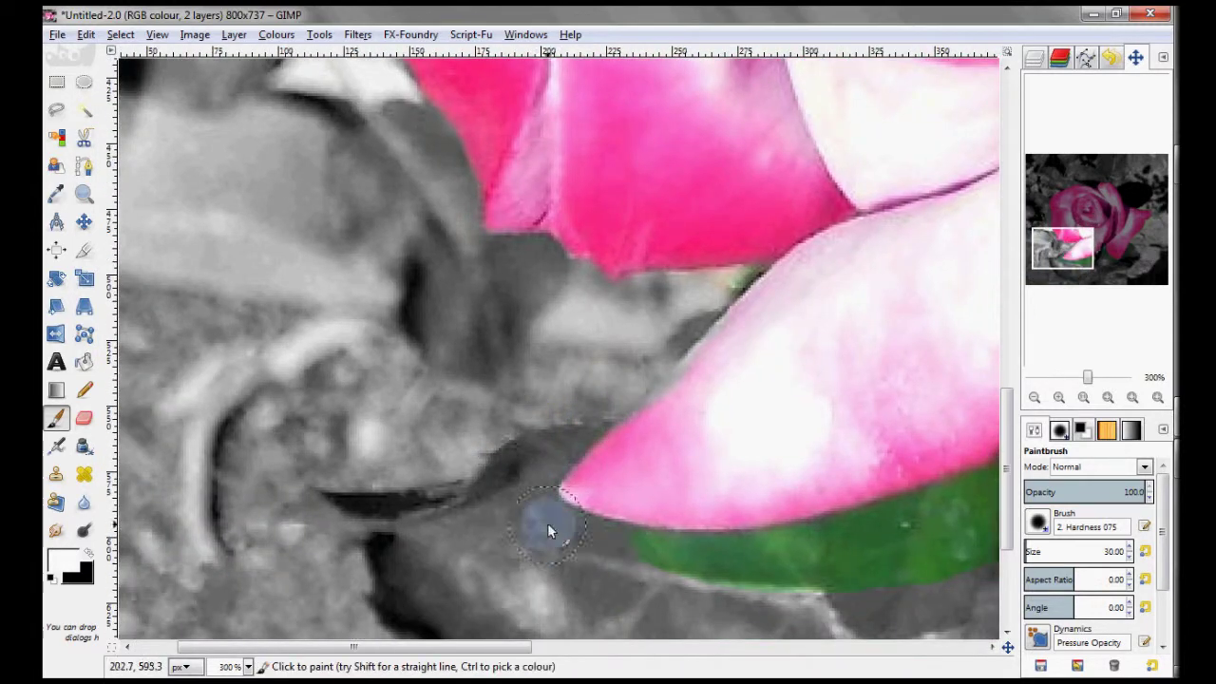
{"action": "left_click_drag", "start_coordinate": [606, 558], "coordinate": [814, 590]}
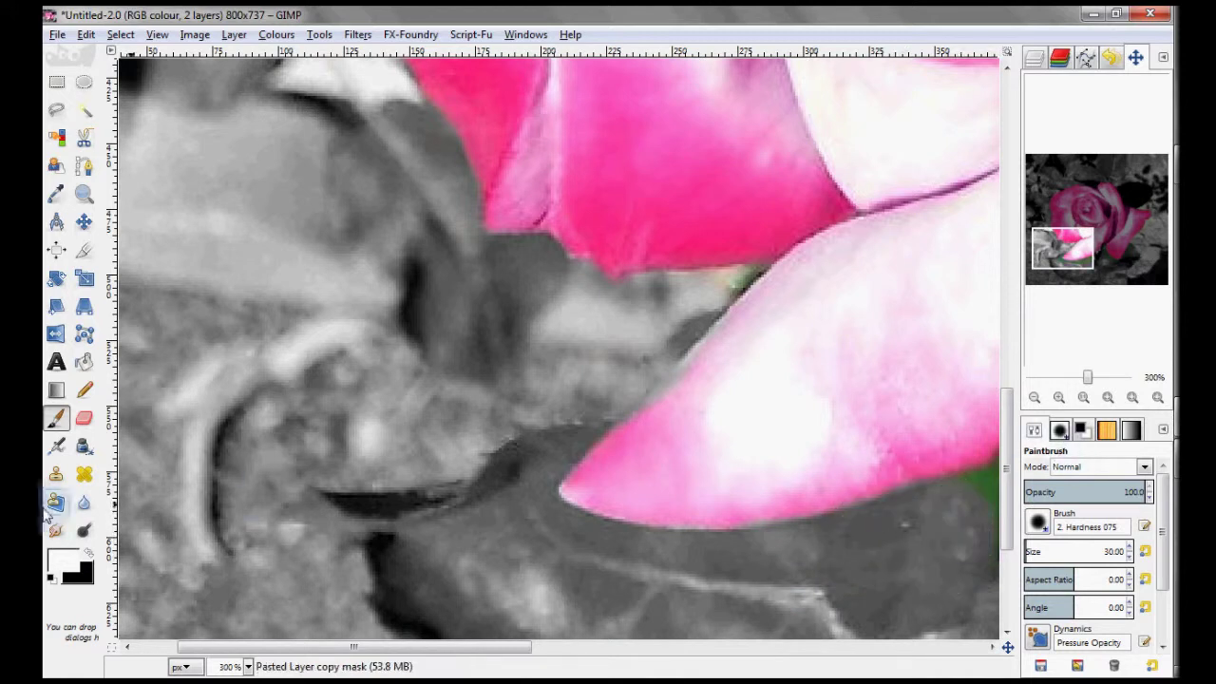
{"action": "left_click", "coordinate": [88, 553]}
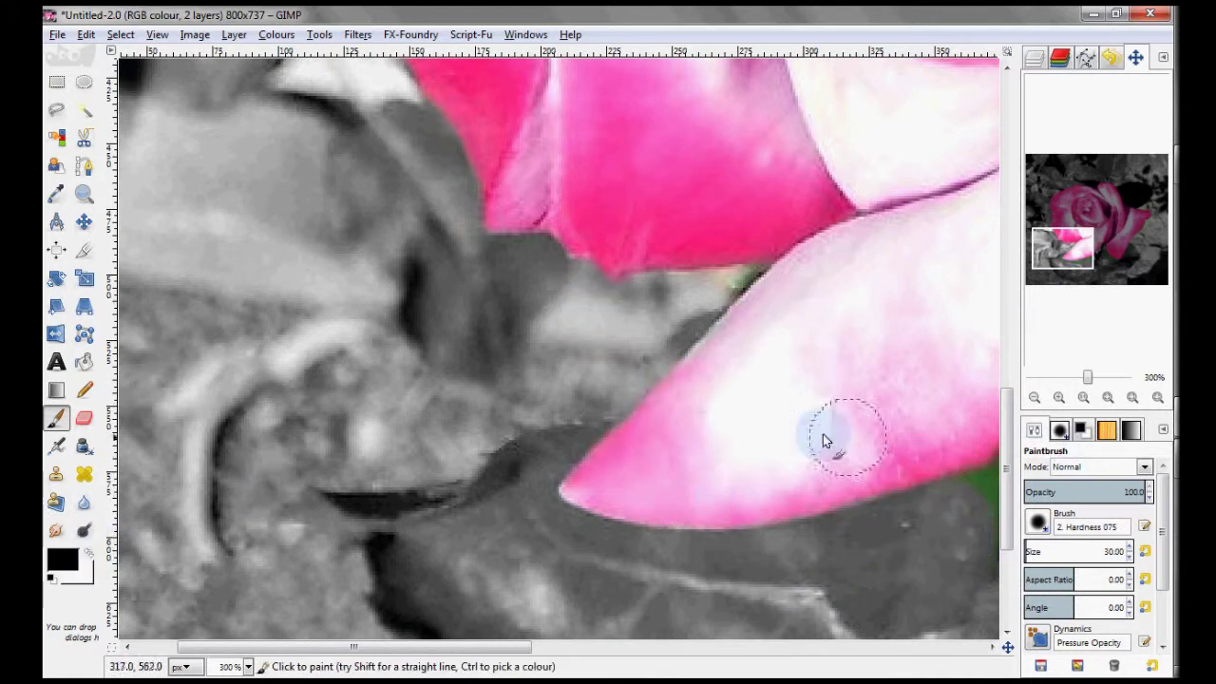
{"action": "left_click", "coordinate": [88, 553]}
Step: Paint the green stem and the leaf beside the lower-right petal grey
{"action": "left_click_drag", "start_coordinate": [1062, 248], "coordinate": [1090, 251]}
{"action": "left_click", "coordinate": [89, 553]}
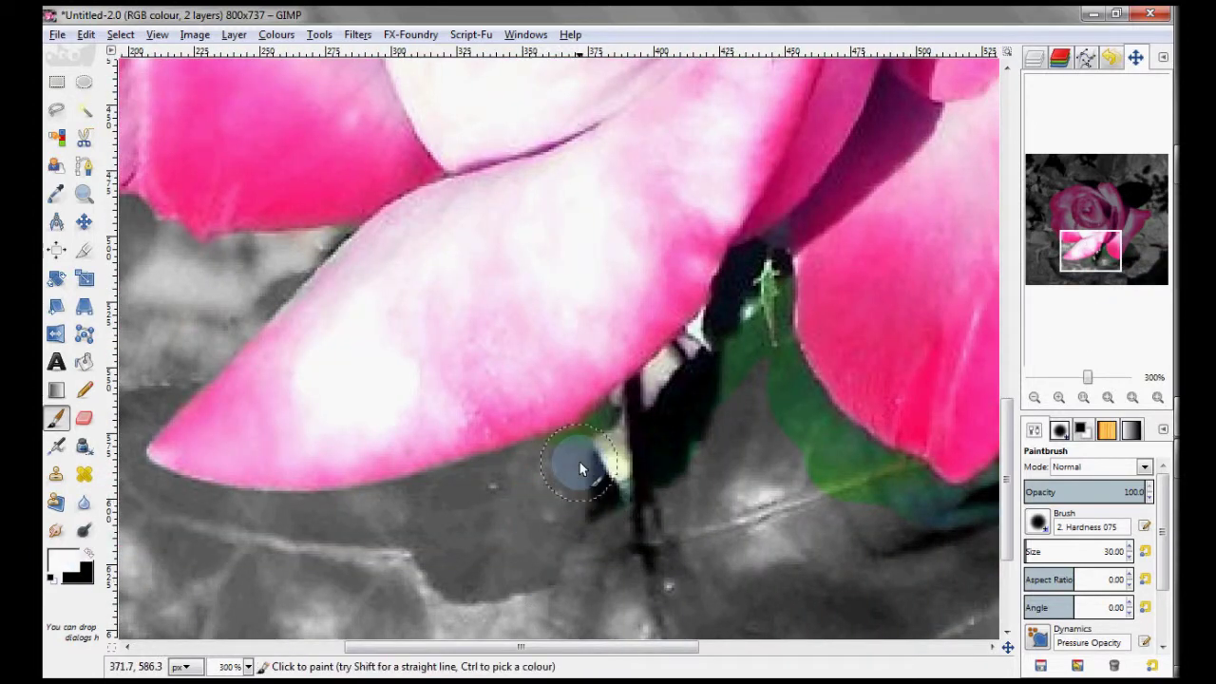
{"action": "mouse_move", "coordinate": [675, 468]}
{"action": "left_mouse_down"}
{"action": "mouse_move", "coordinate": [760, 272]}
{"action": "mouse_move", "coordinate": [744, 358]}
{"action": "left_mouse_up"}
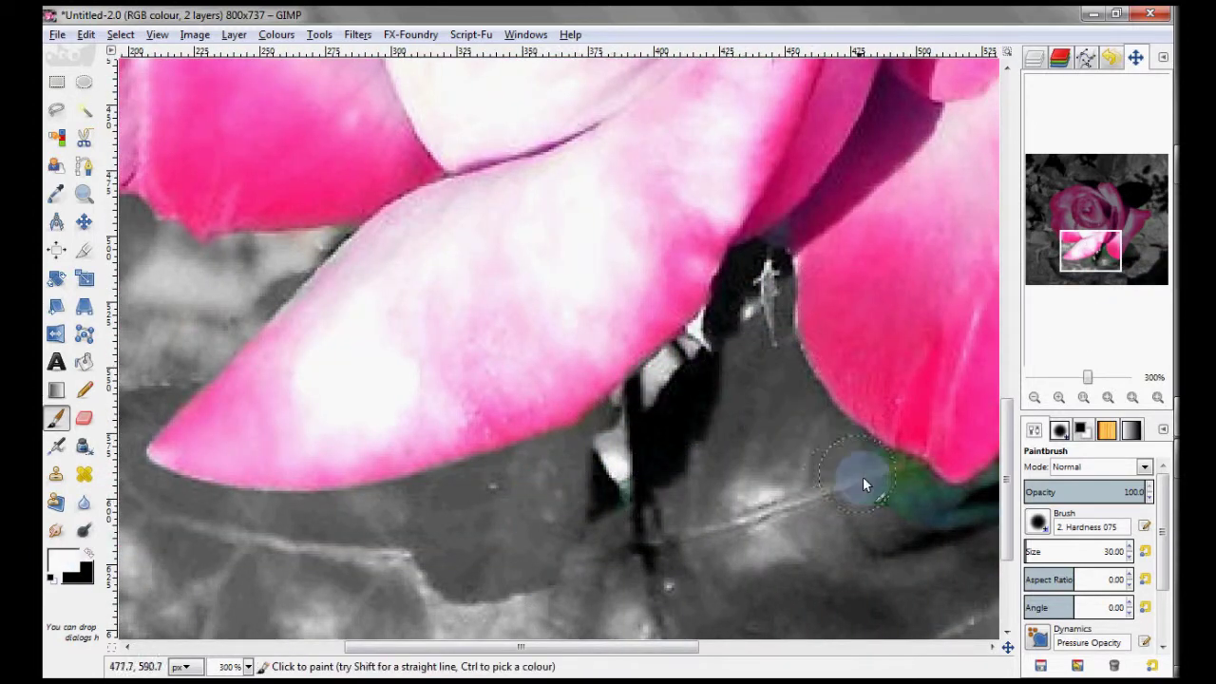
{"action": "left_click_drag", "start_coordinate": [1090, 250], "coordinate": [1118, 248]}
{"action": "left_click_drag", "start_coordinate": [650, 489], "coordinate": [783, 286]}
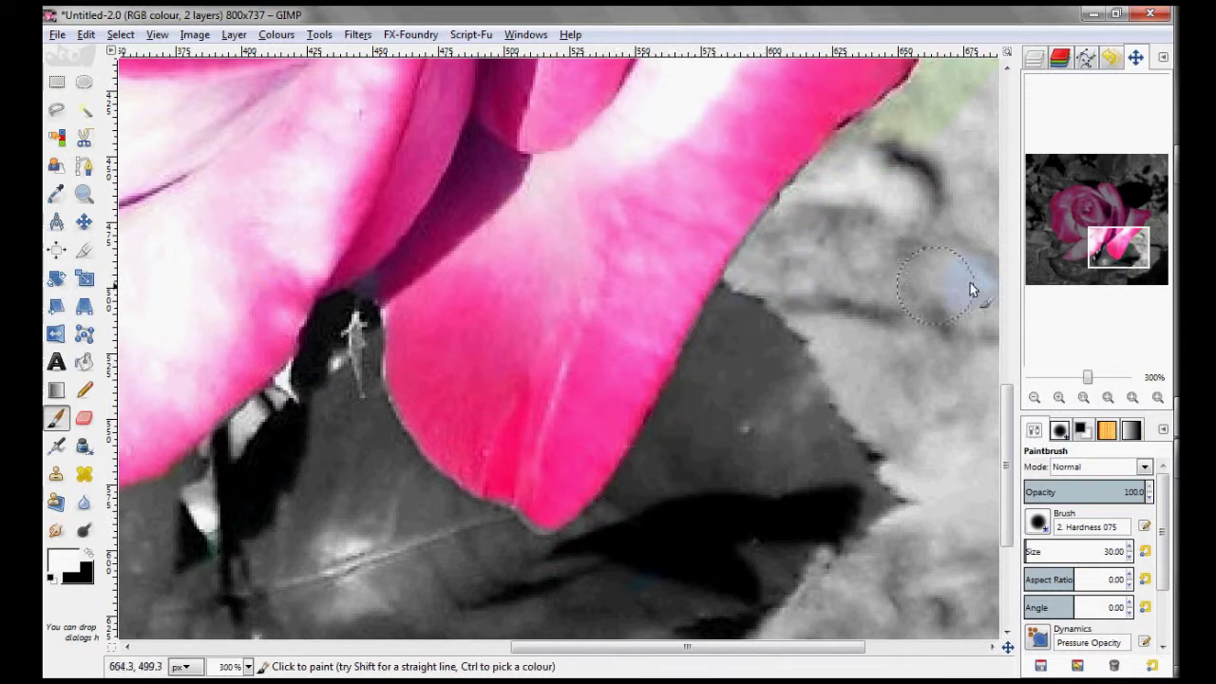
{"action": "left_click_drag", "start_coordinate": [1118, 248], "coordinate": [1127, 233]}
{"action": "key", "text": "x"}
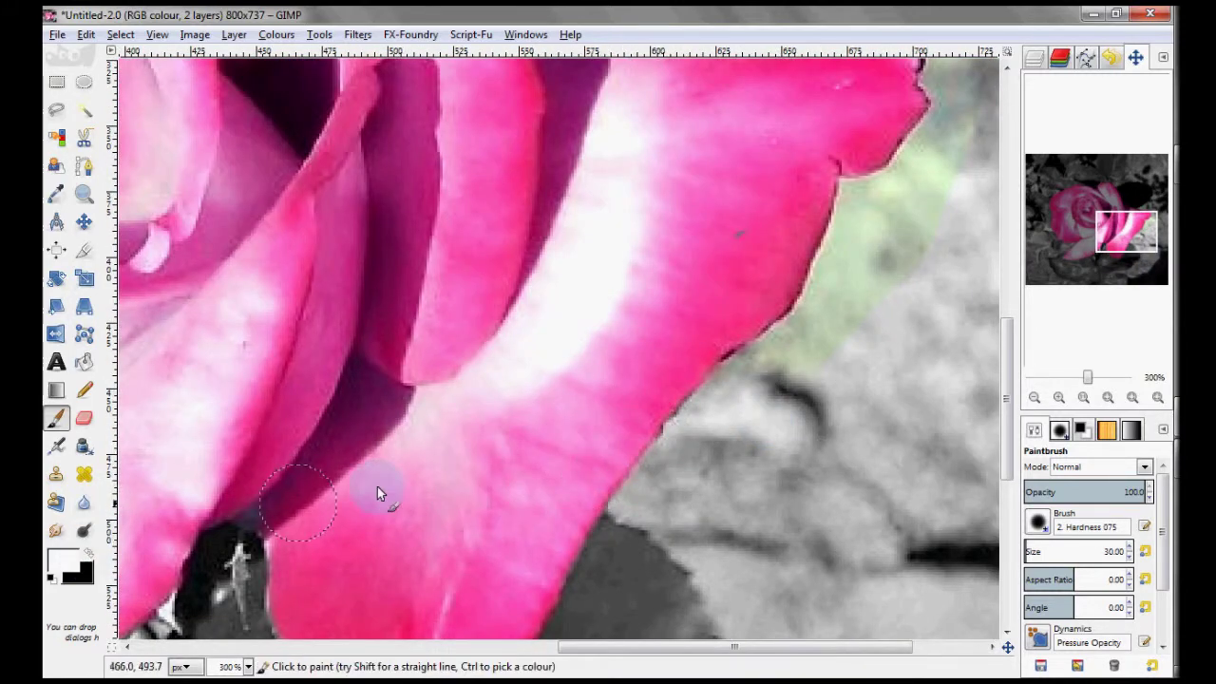
{"action": "mouse_move", "coordinate": [827, 323]}
{"action": "left_mouse_down"}
{"action": "mouse_move", "coordinate": [896, 204]}
{"action": "mouse_move", "coordinate": [955, 133]}
{"action": "mouse_move", "coordinate": [785, 353]}
{"action": "left_mouse_up"}
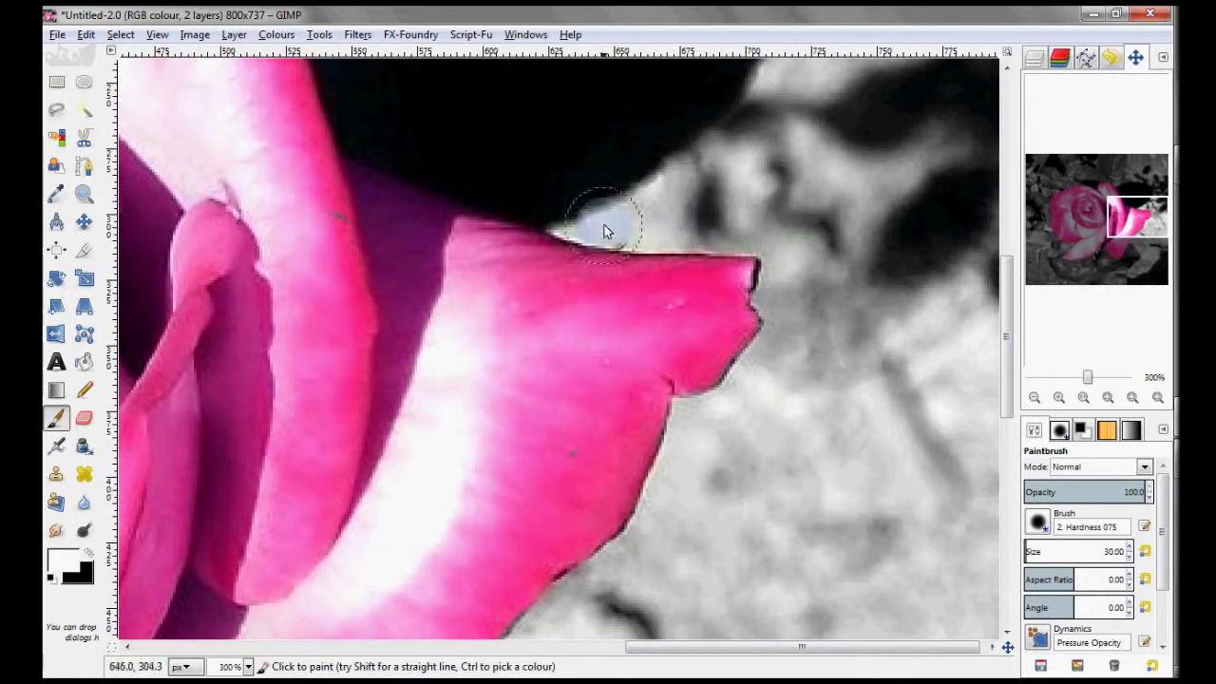
{"action": "left_click", "coordinate": [1128, 202]}
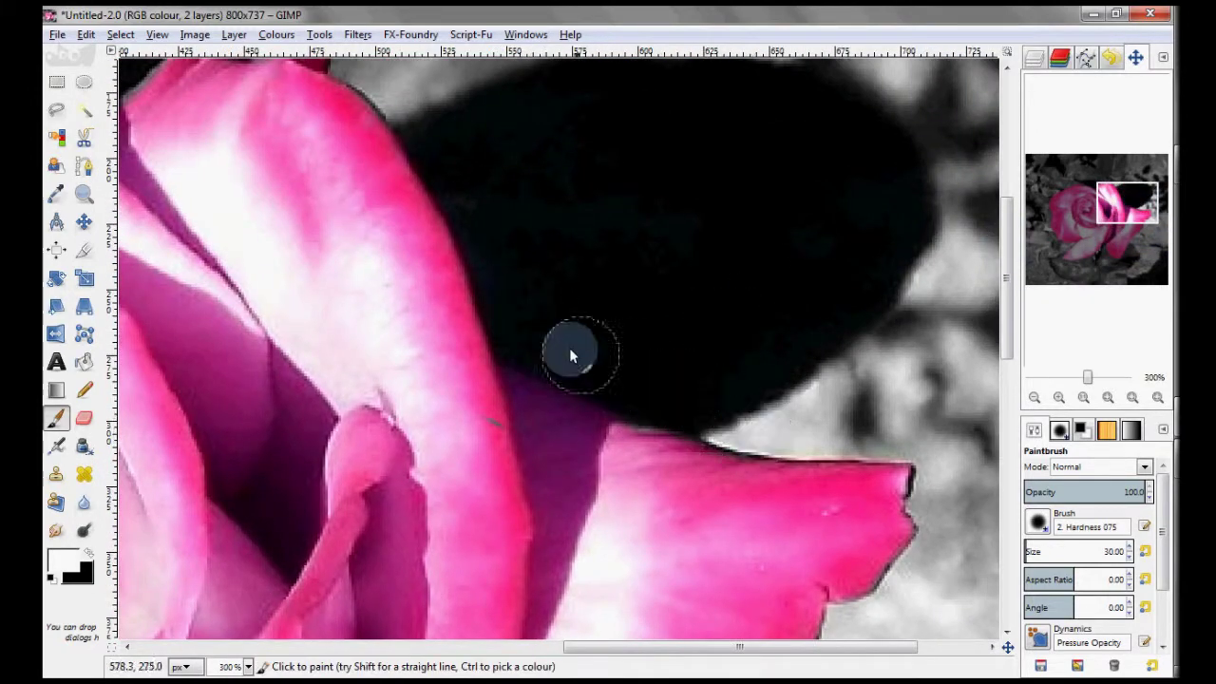
{"action": "left_click", "coordinate": [88, 553]}
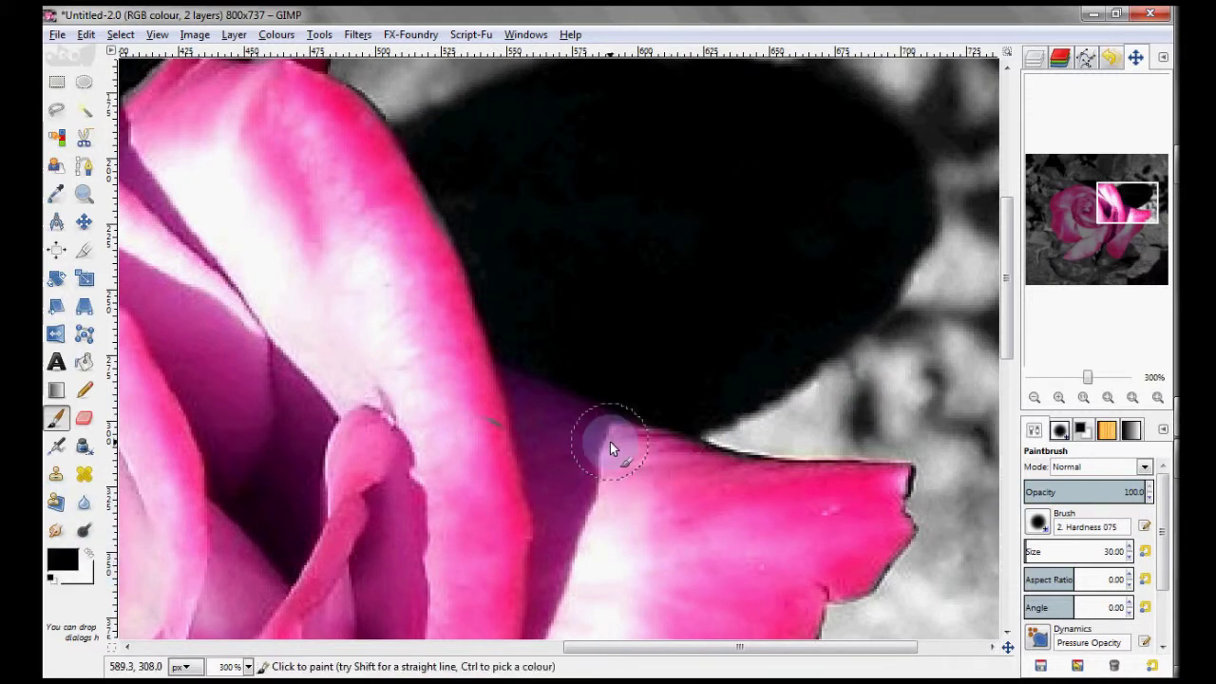
{"action": "left_click_drag", "start_coordinate": [1128, 202], "coordinate": [1115, 185]}
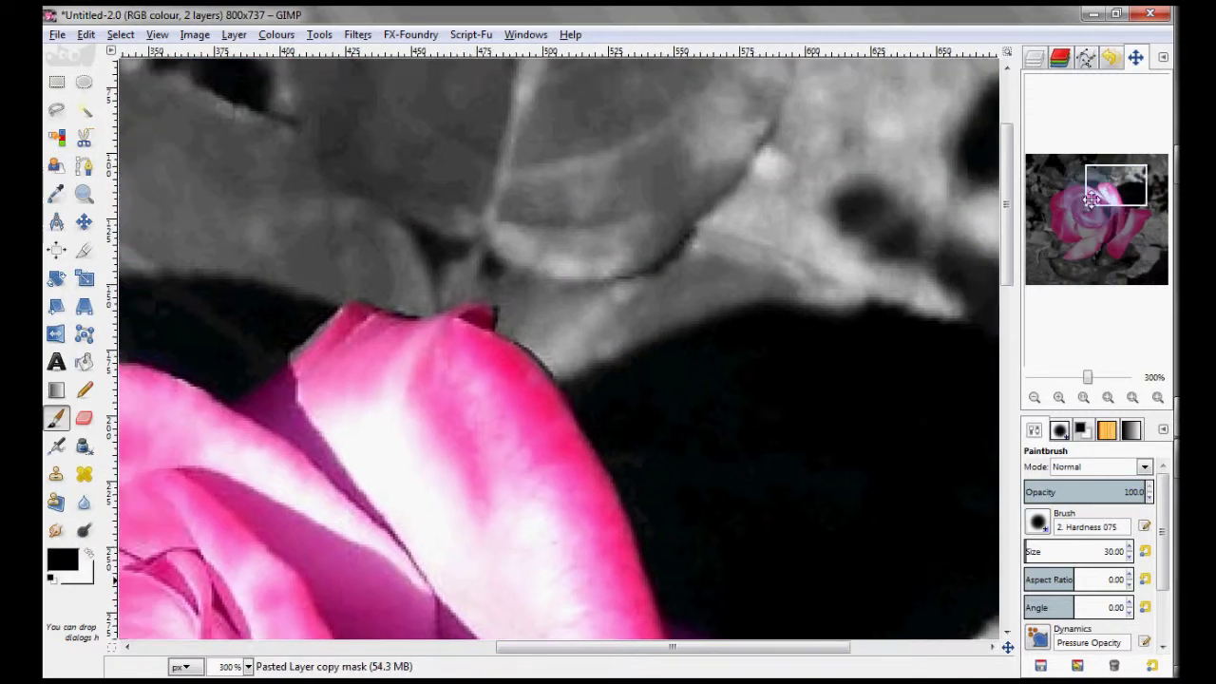
{"action": "left_click", "coordinate": [89, 553]}
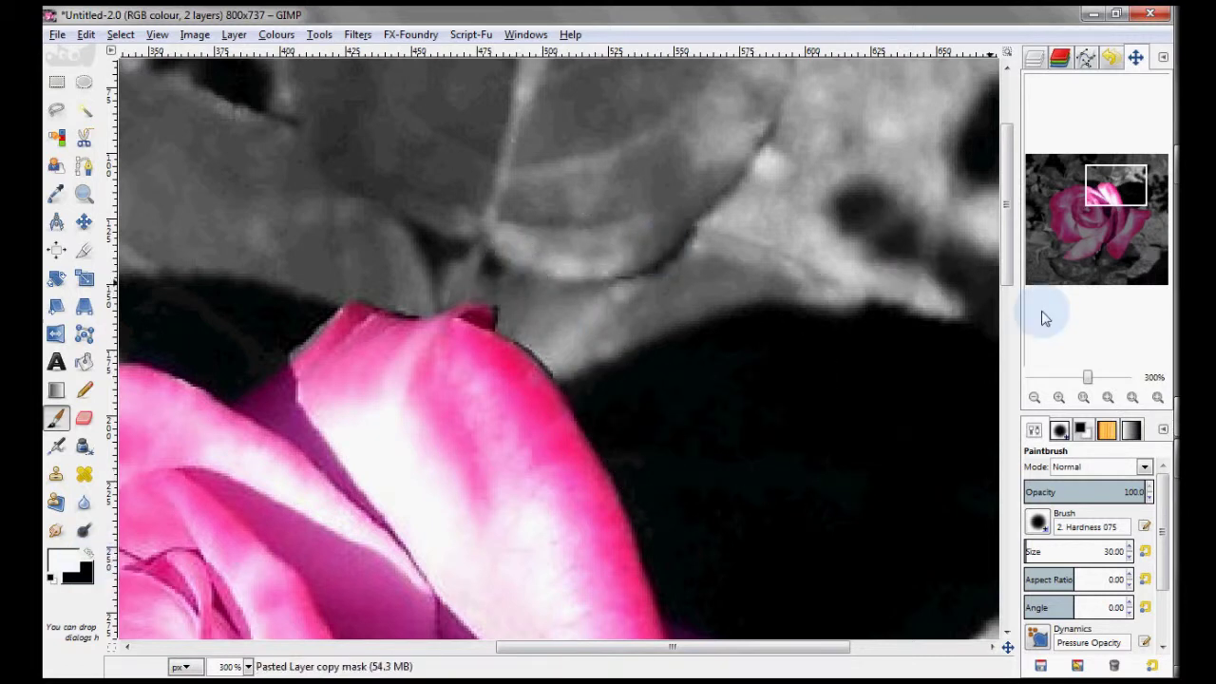
{"action": "left_click", "coordinate": [1109, 398]}
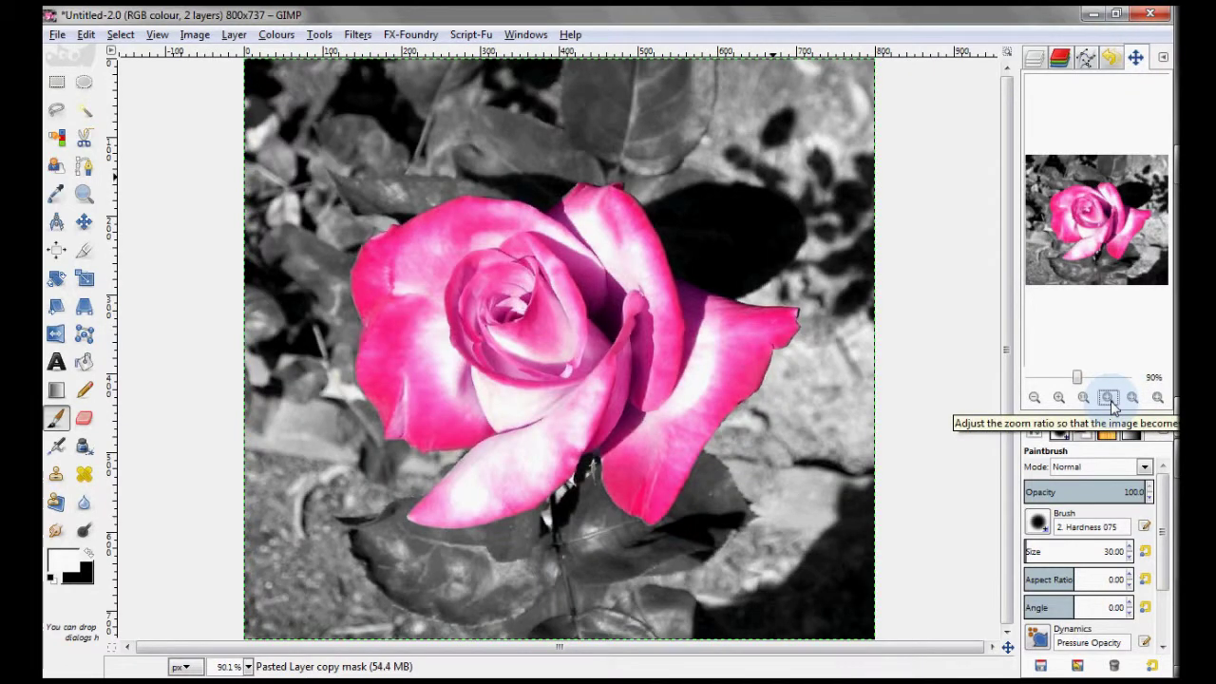